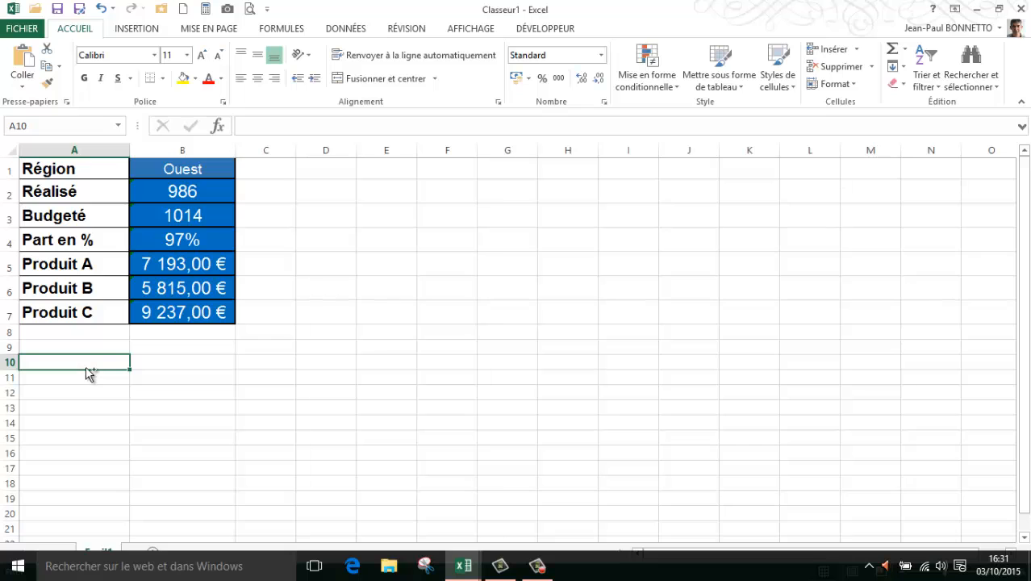
Paste the copied production dashboard group below the region table, with its upper edge at row 8.
key(ctrl+v)
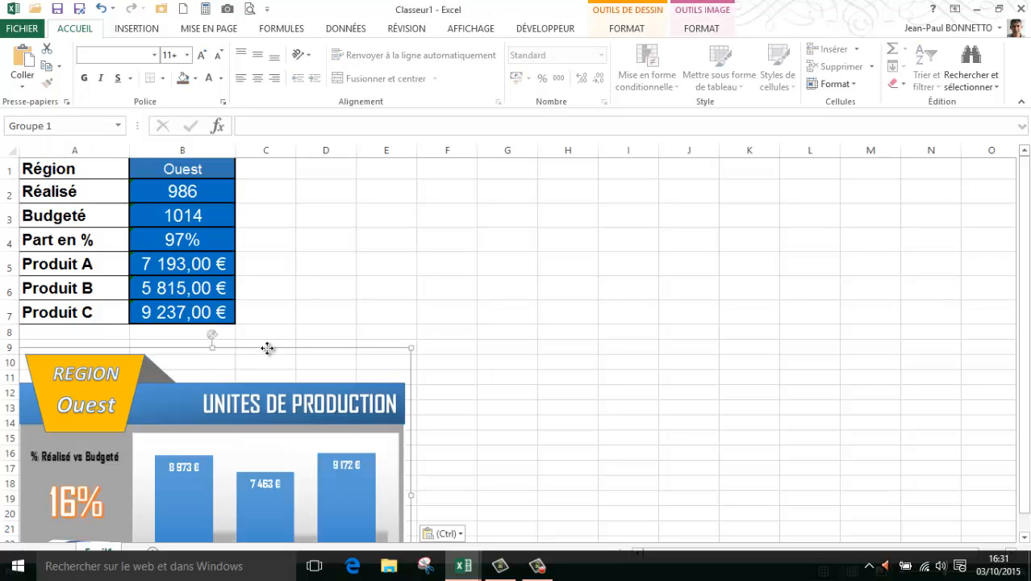
drag(269, 348, 275, 326)
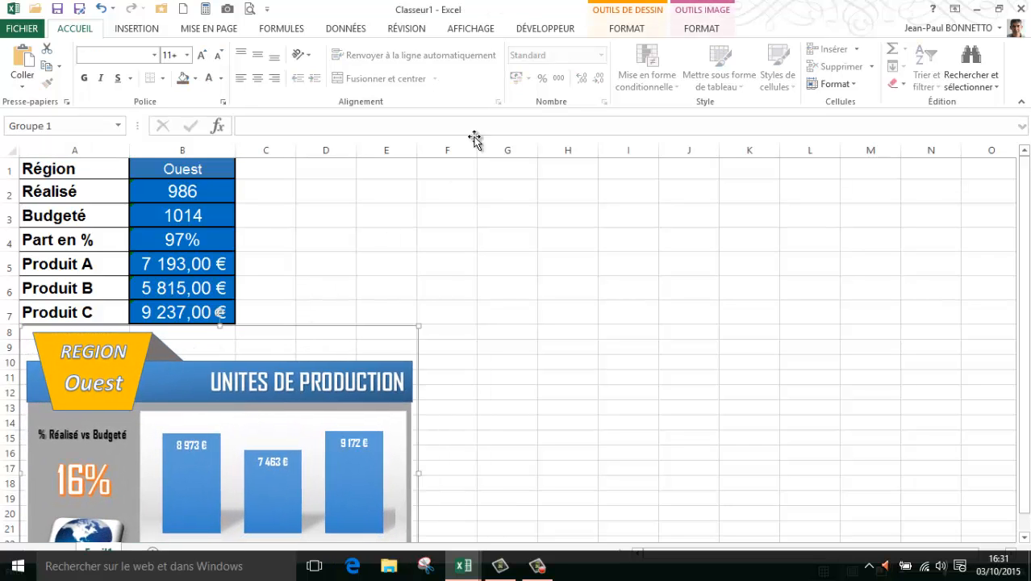
scroll(1026, 481, down, 1)
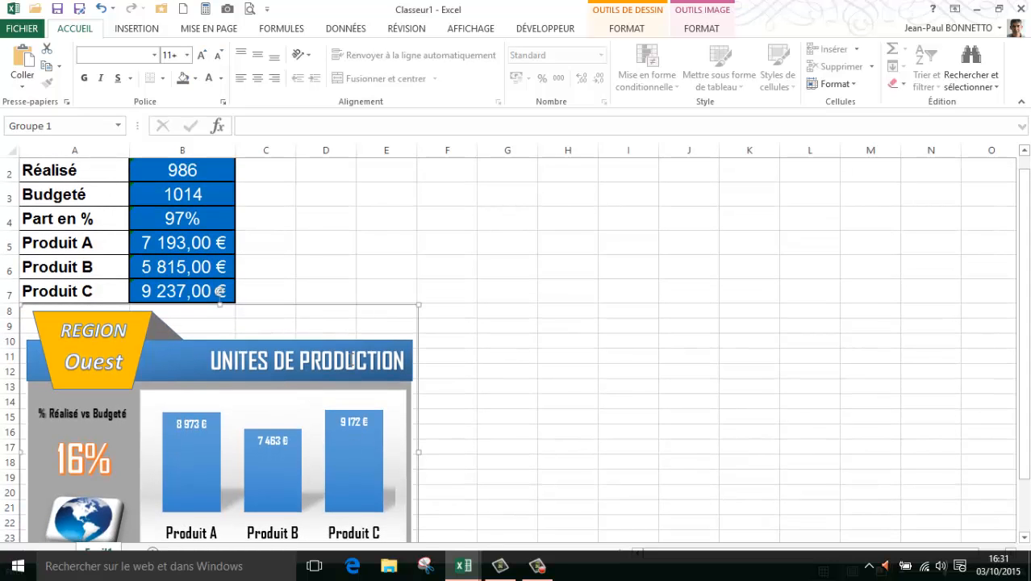
scroll(501, 345, down, 3)
scroll(500, 346, up, 4)
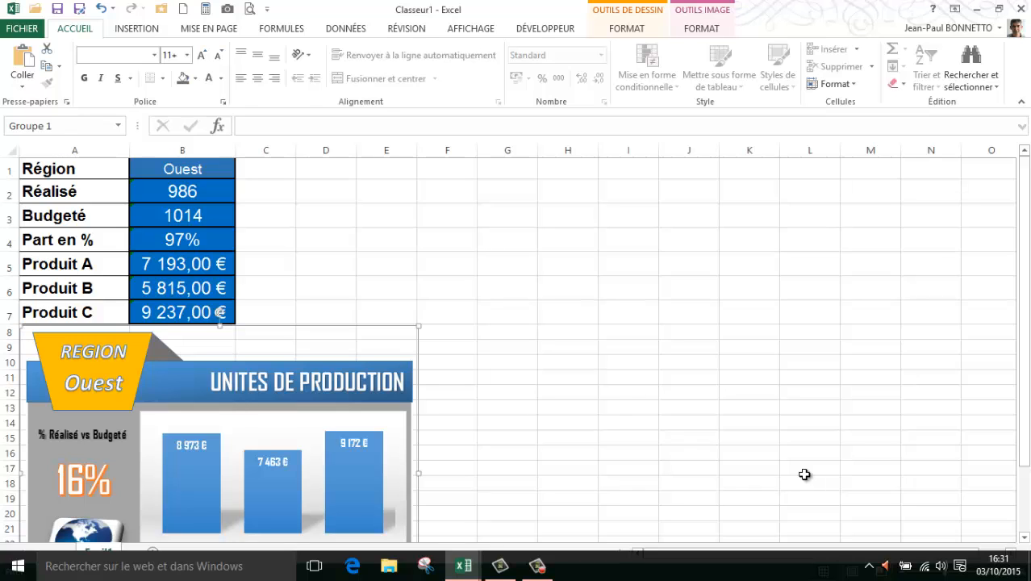
Place a grey 9.5 × 15.53 cm background rectangle over columns G to N and draw a 1.67 cm high banner rectangle along its upper edge.
key(ctrl+v)
drag(646, 173, 634, 215)
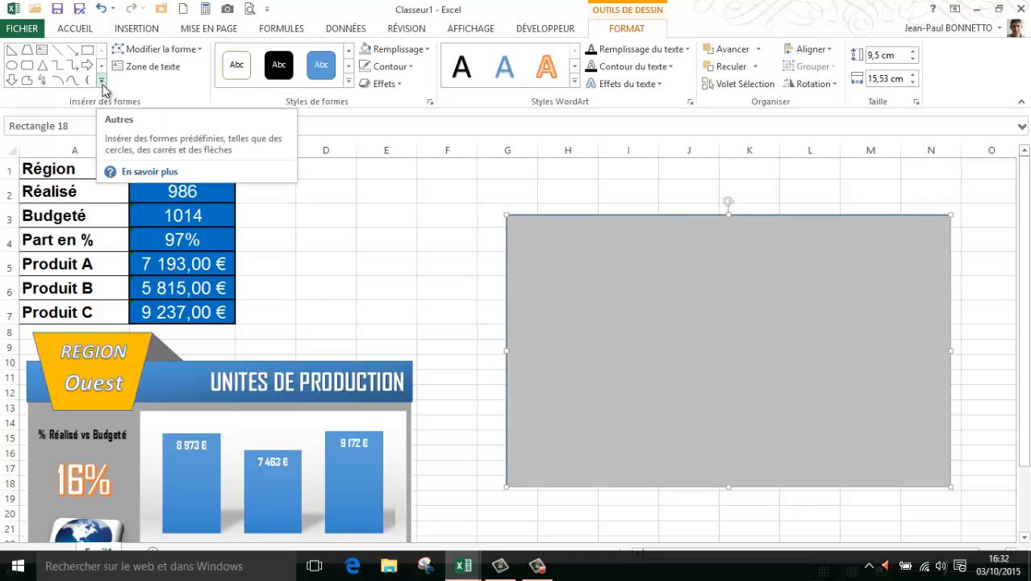
click(87, 50)
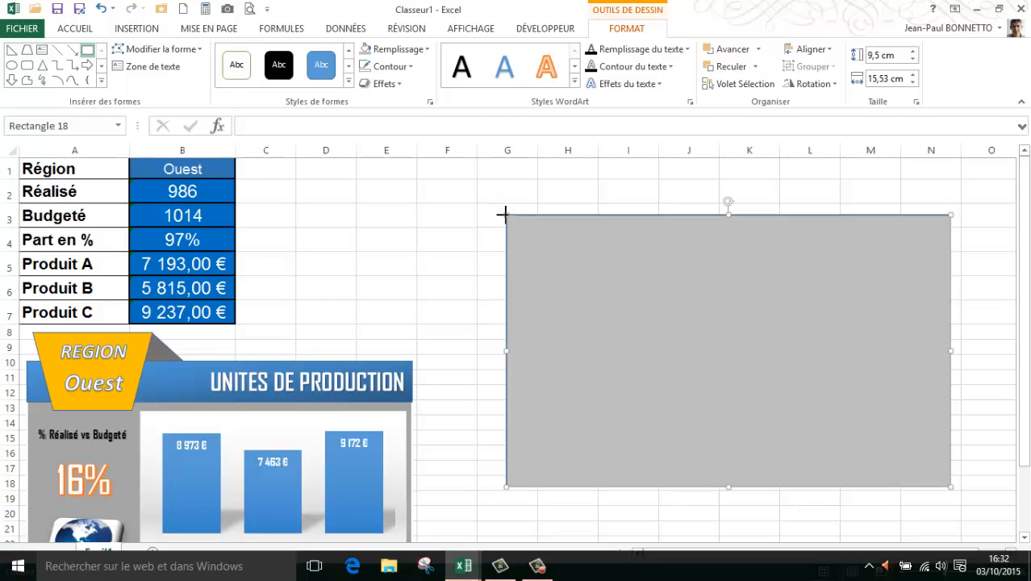
mouse_move(503, 214)
mouse_down()
mouse_move(663, 250)
mouse_move(869, 238)
mouse_move(947, 263)
mouse_up()
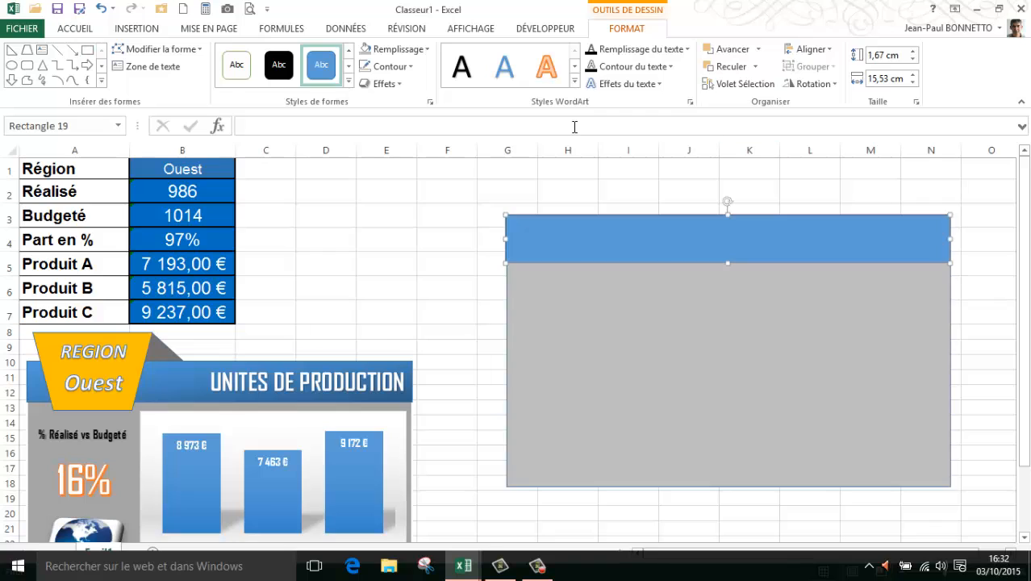
Apply the darker blue filled shape style to the banner, with a dark-variation gradient going from dark on the left to lighter on the right.
click(430, 52)
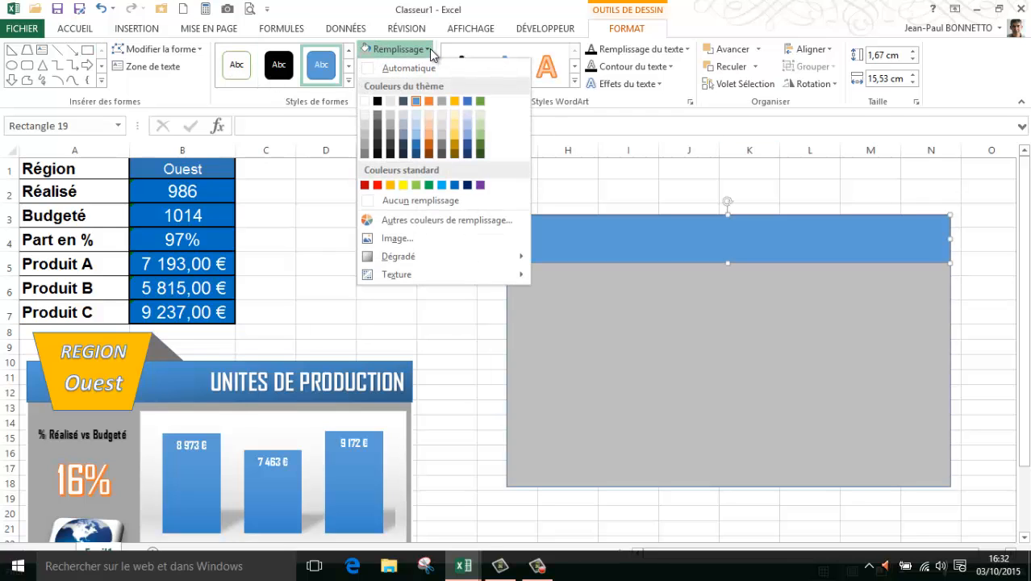
click(348, 81)
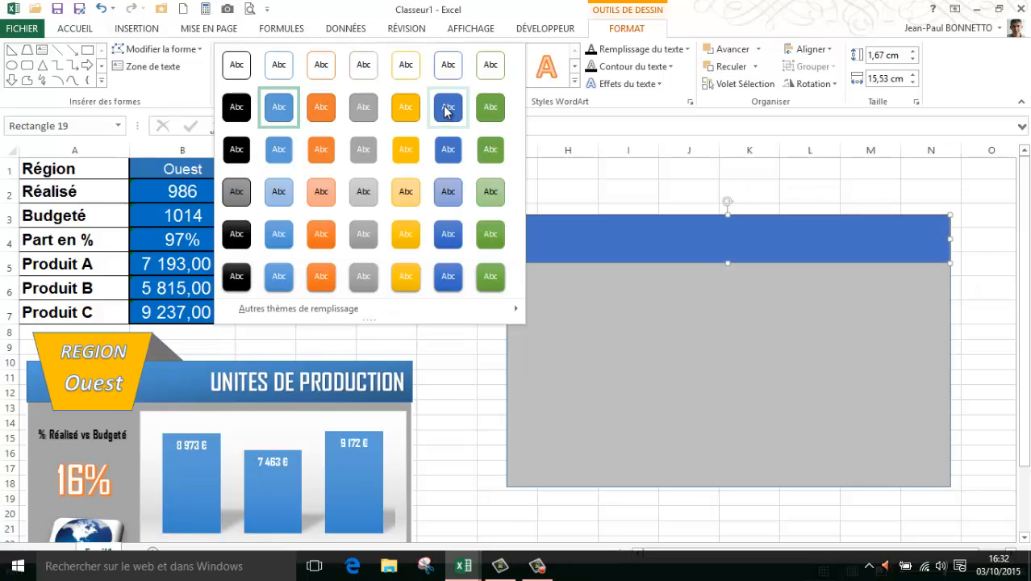
click(448, 111)
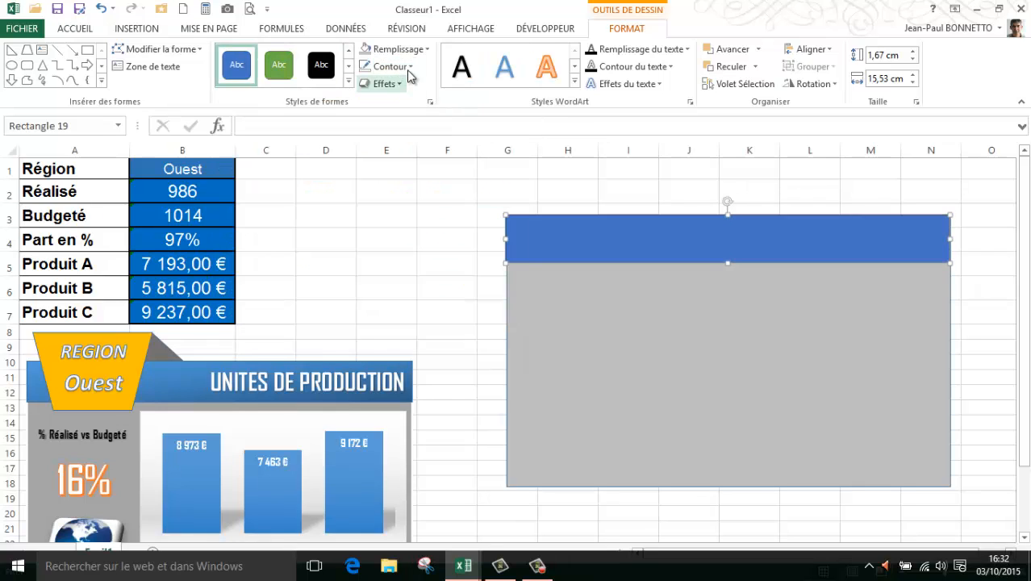
click(425, 50)
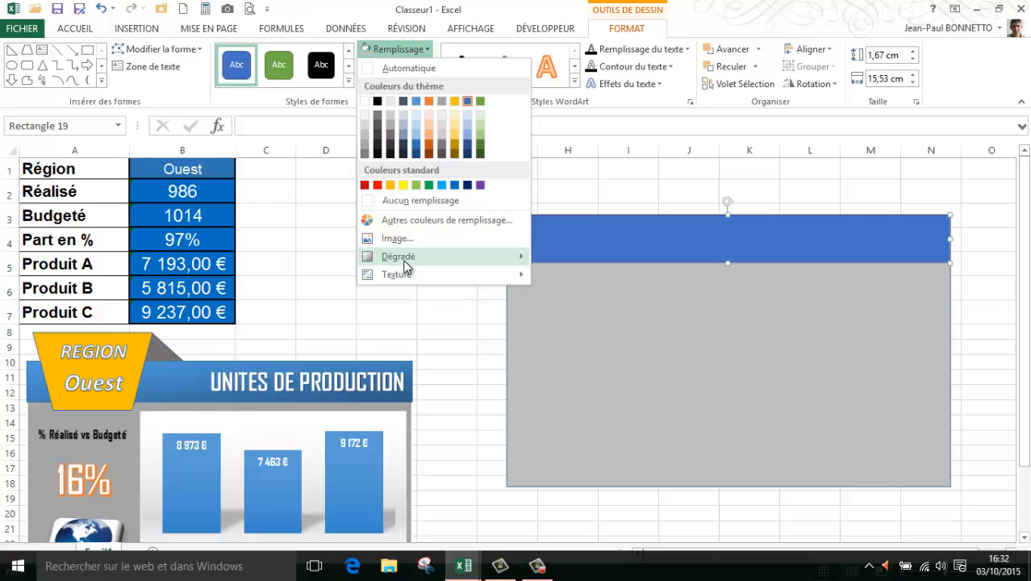
mouse_move(406, 256)
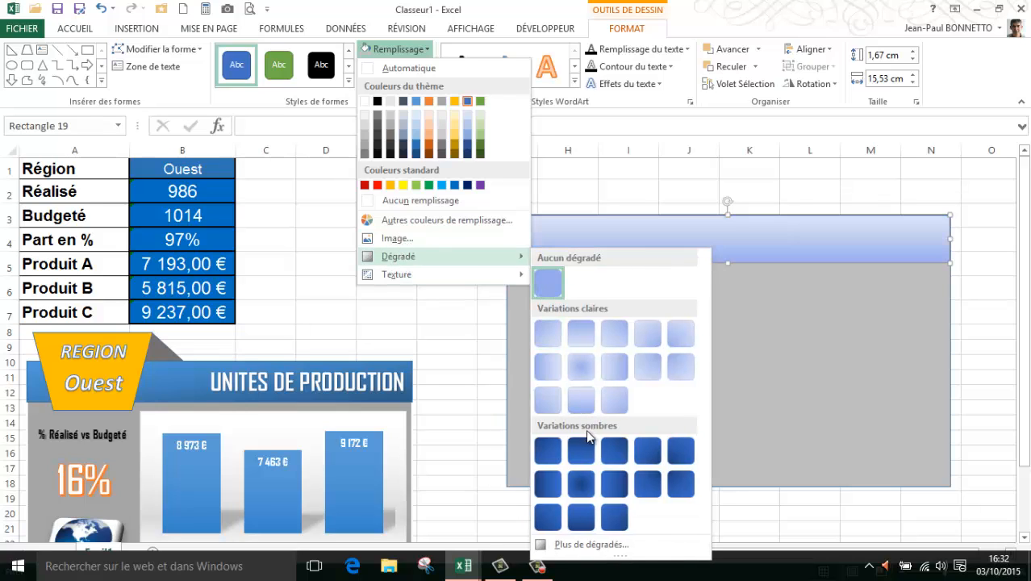
click(552, 487)
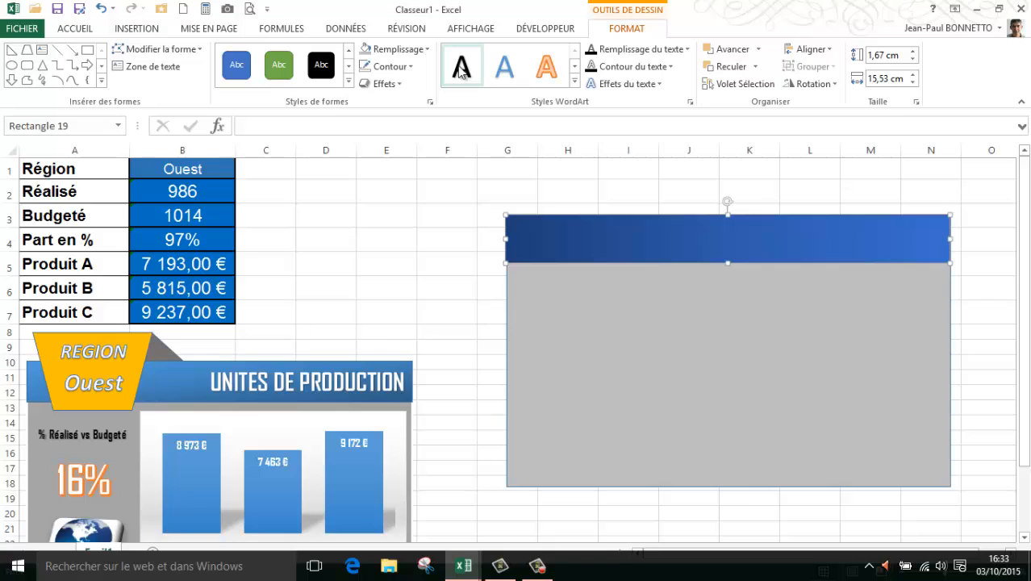
Enter the title UNITES DE PRODUCTION in the blue banner and select the whole shape.
text(UNITE)
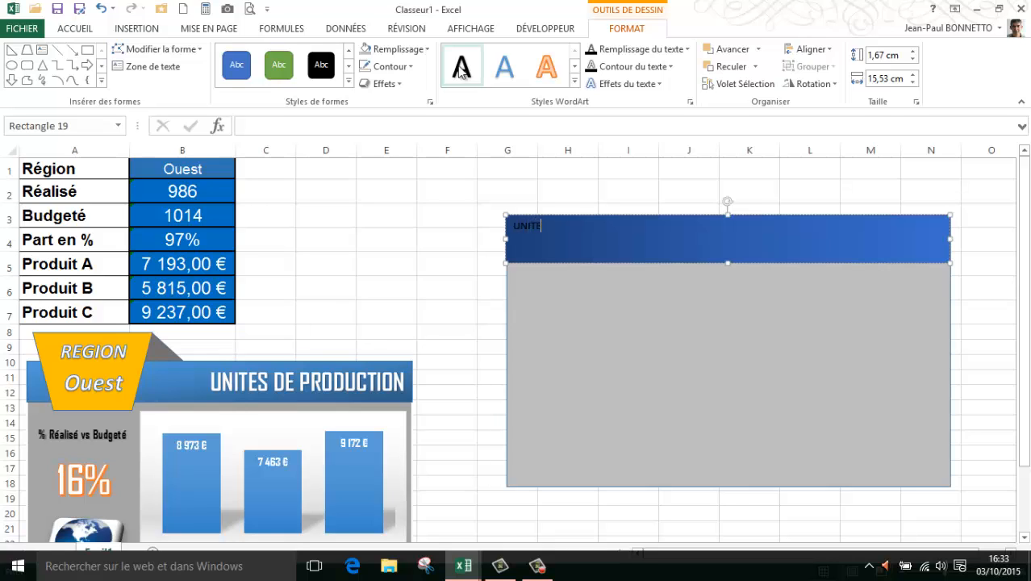
text(S DE PRODUCTION)
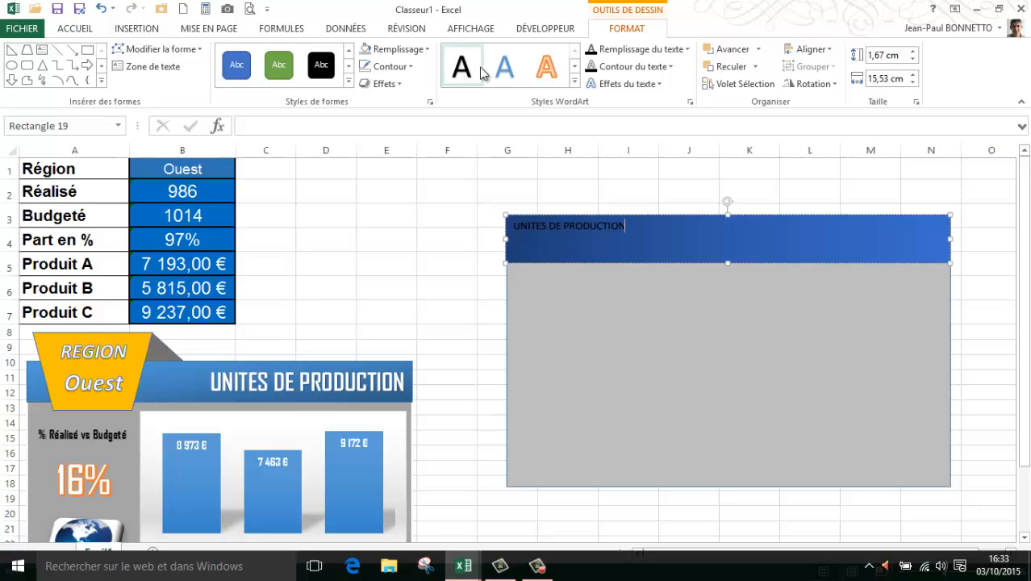
click(582, 216)
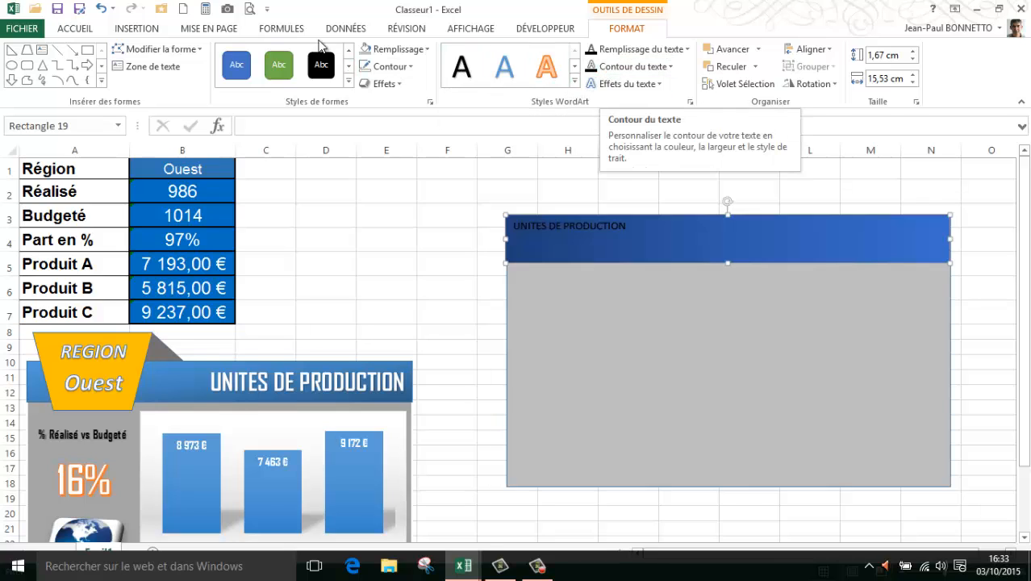
Format the banner title as bold white text, aligned right and centred vertically.
click(78, 30)
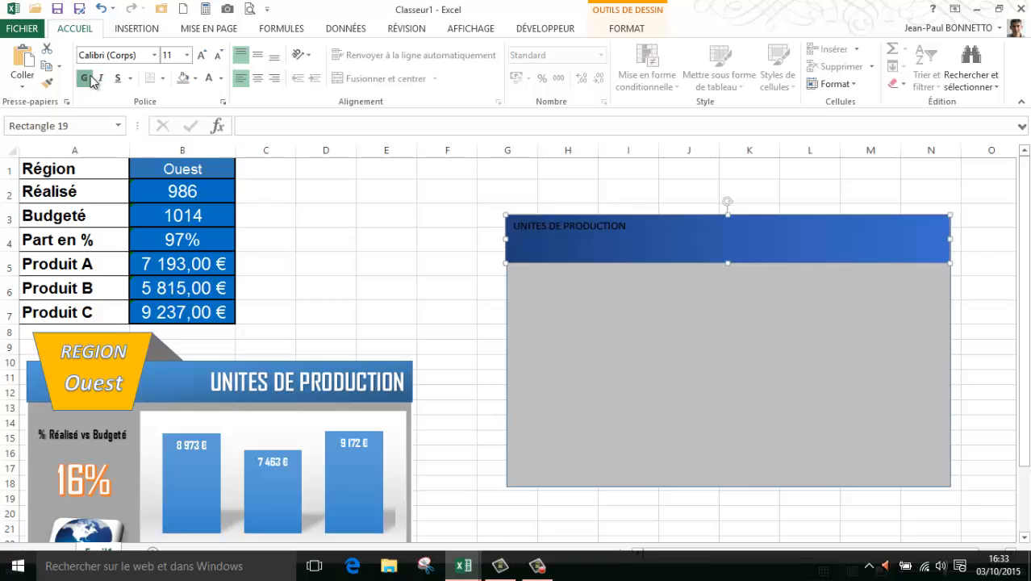
click(84, 77)
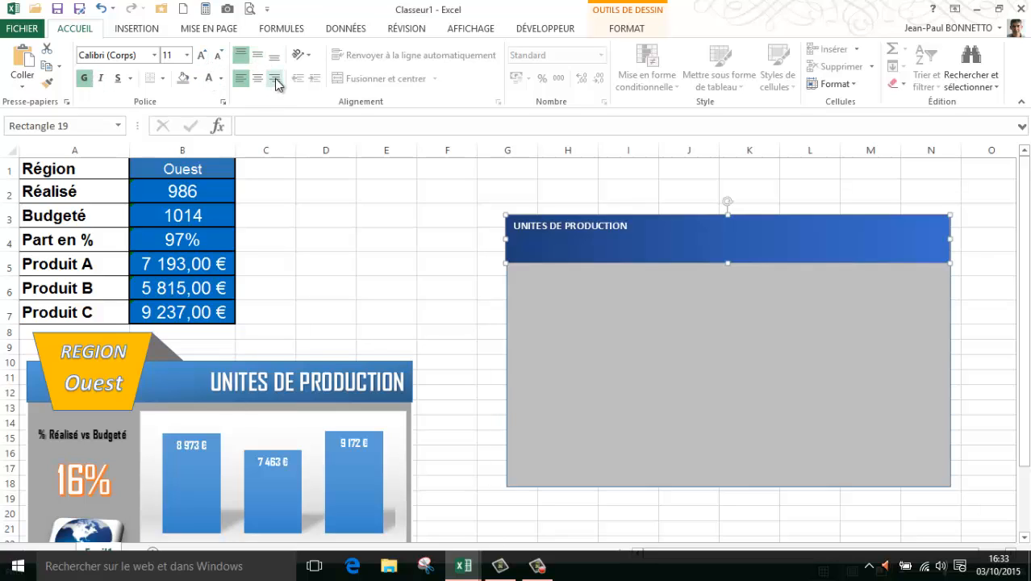
click(275, 81)
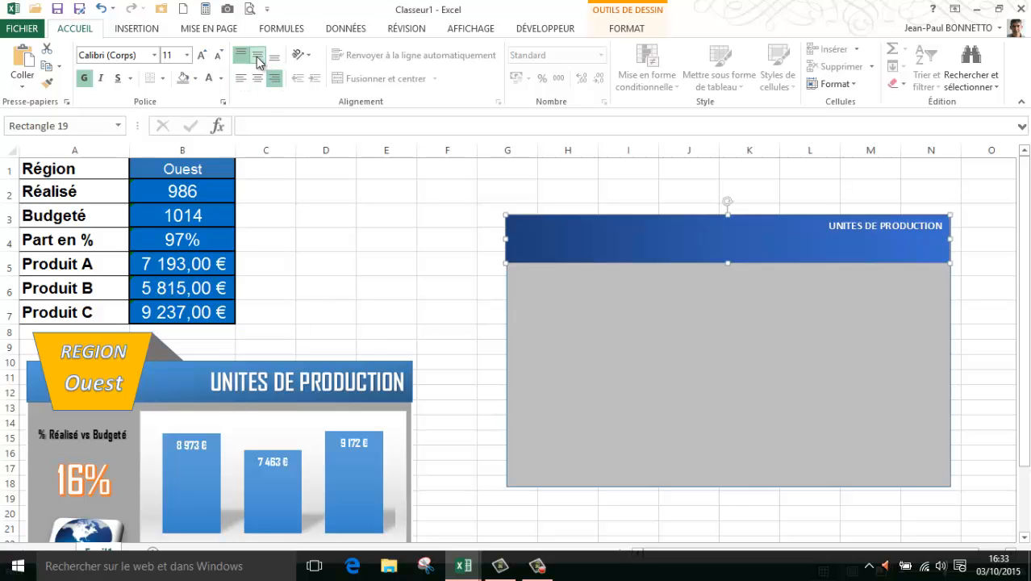
click(258, 55)
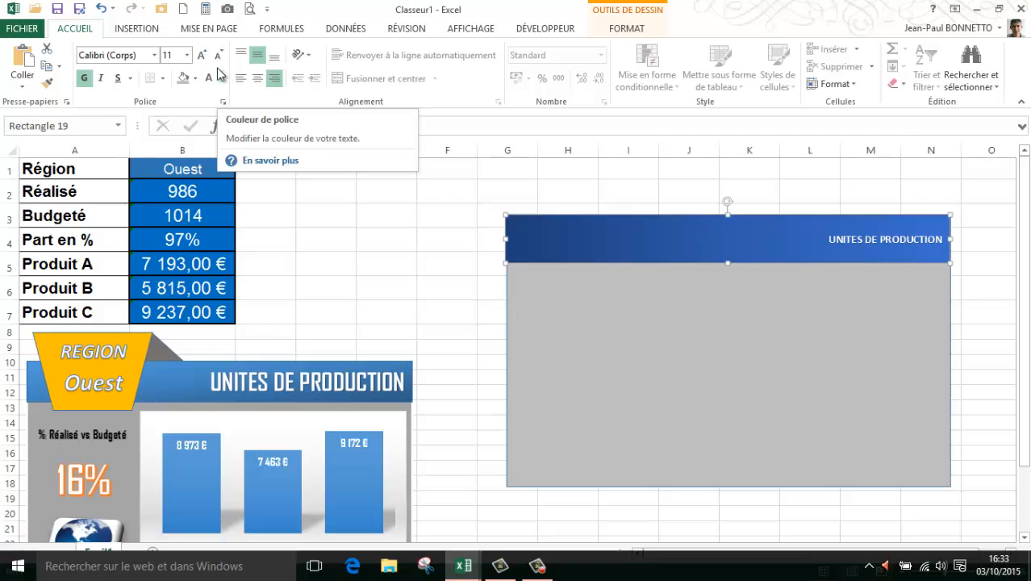
Set the banner title's font to Agency FB at size 28.
click(154, 56)
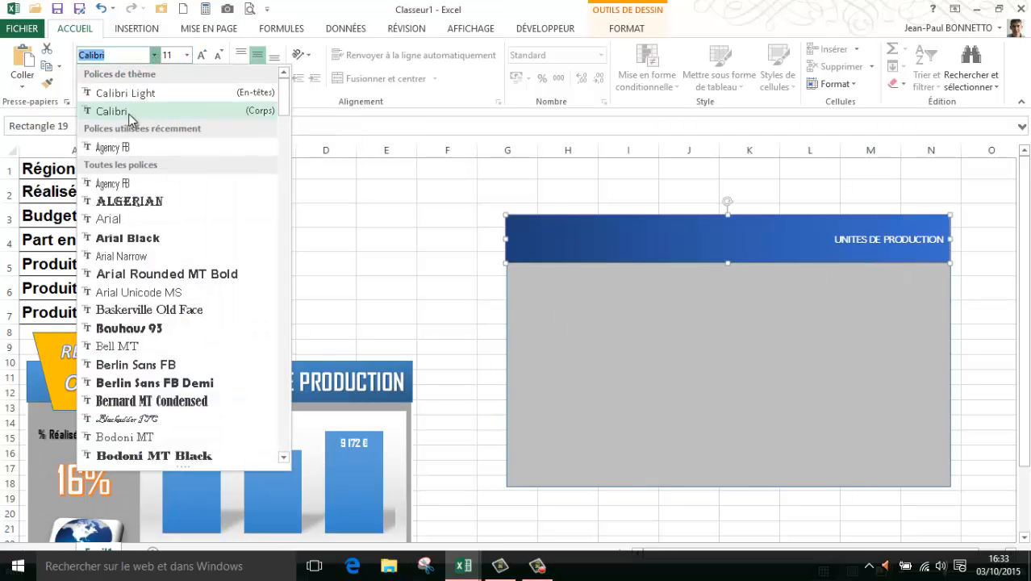
click(120, 147)
click(202, 55)
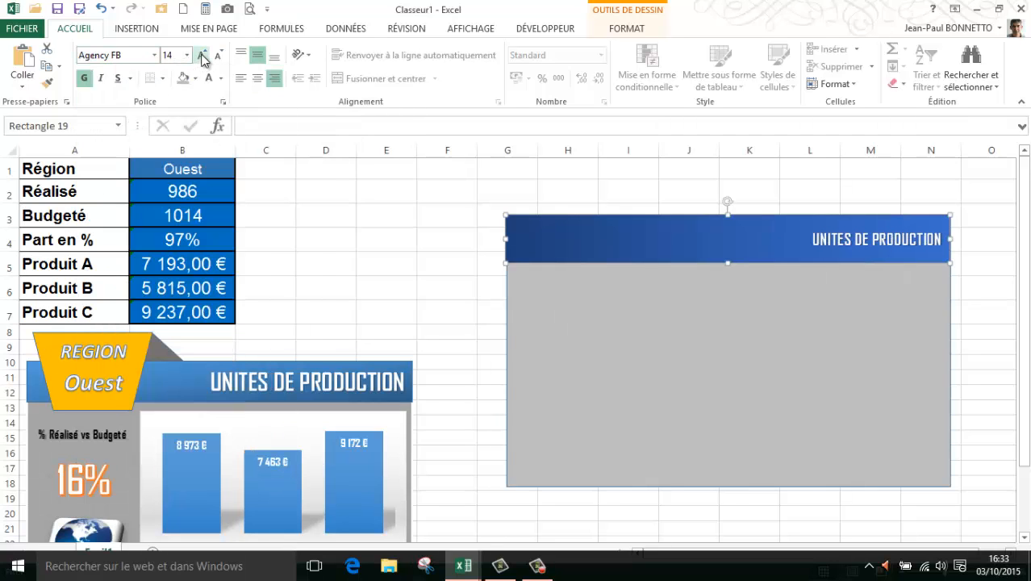
click(202, 56)
click(202, 56)
click(202, 56)
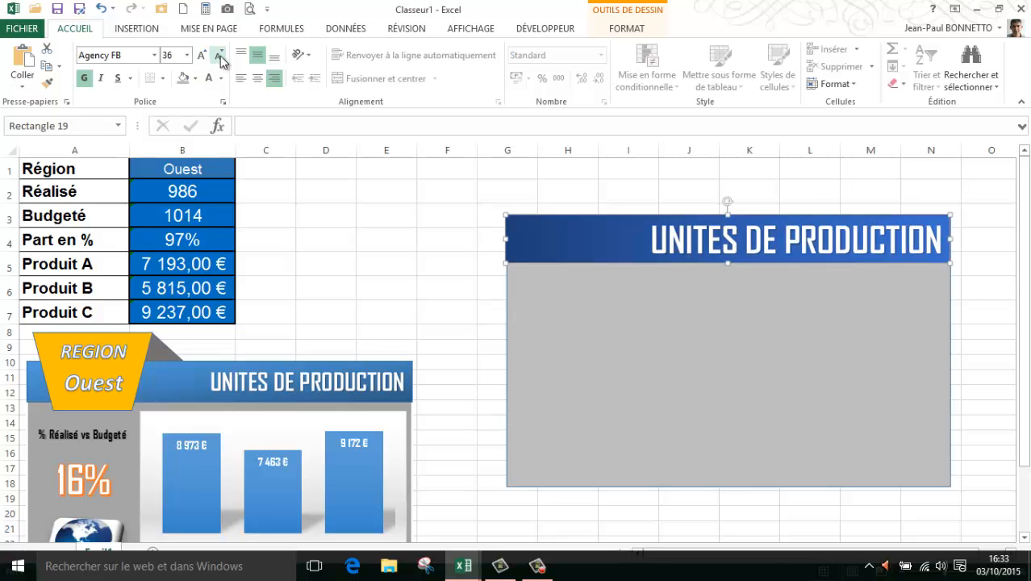
click(218, 55)
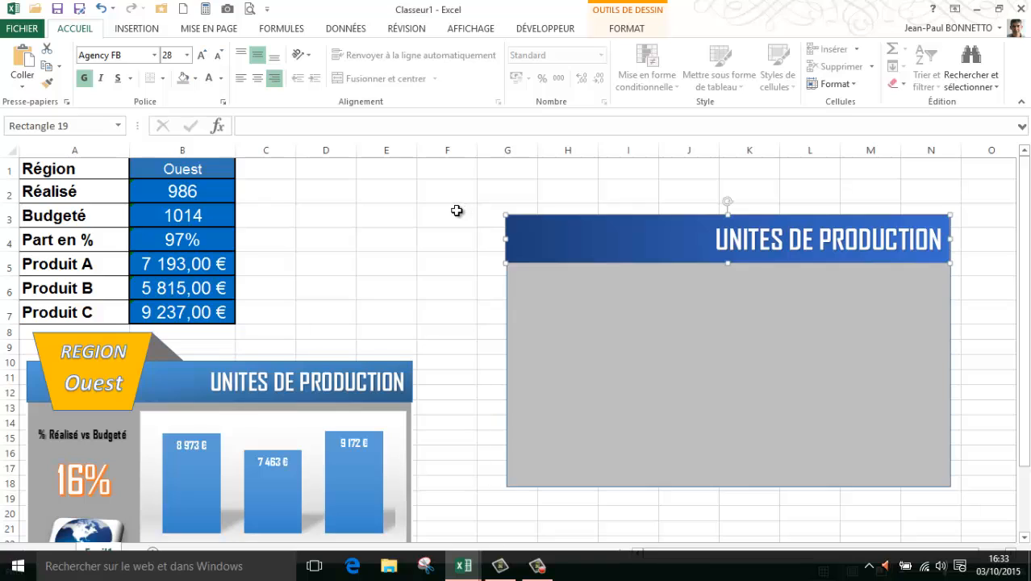
Group the banner with the grey background rectangle and shift the group slightly to the right.
shift+click(702, 326)
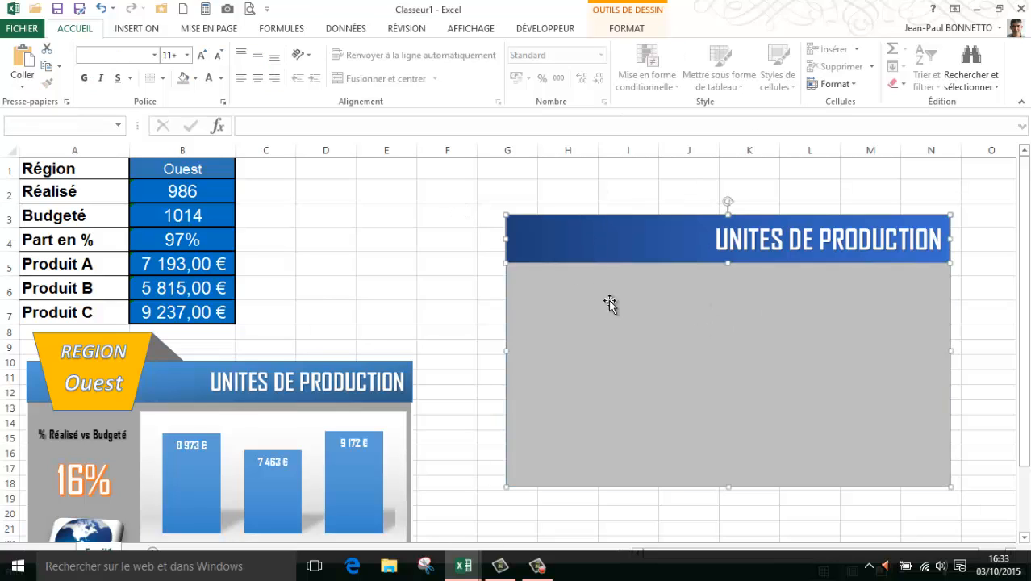
click(638, 30)
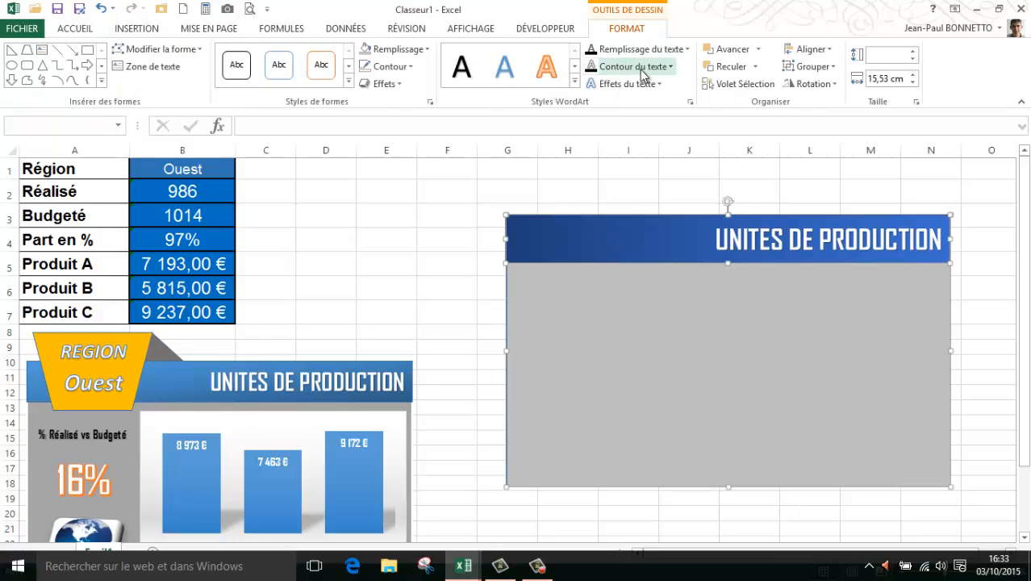
click(808, 69)
click(820, 84)
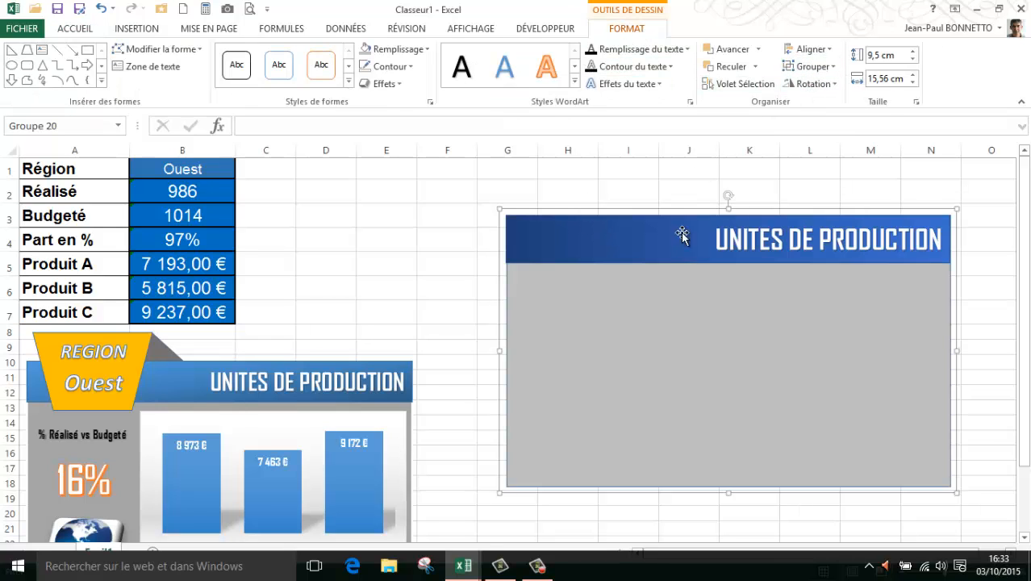
drag(754, 209, 760, 210)
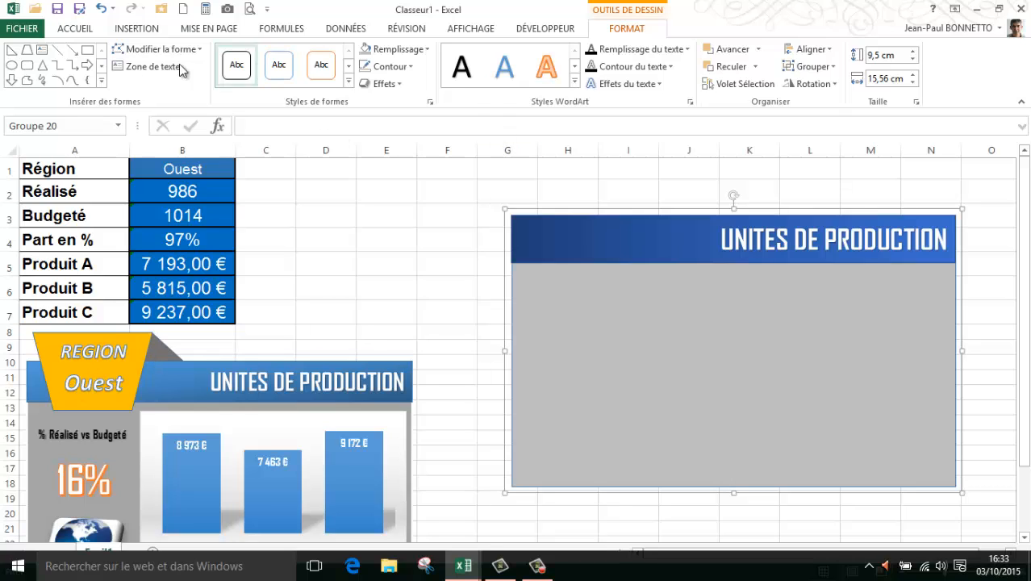
Draw a trapezoid about 2.54 cm high and 3.92 cm wide in the empty cells between the table and the grouped panel.
click(100, 80)
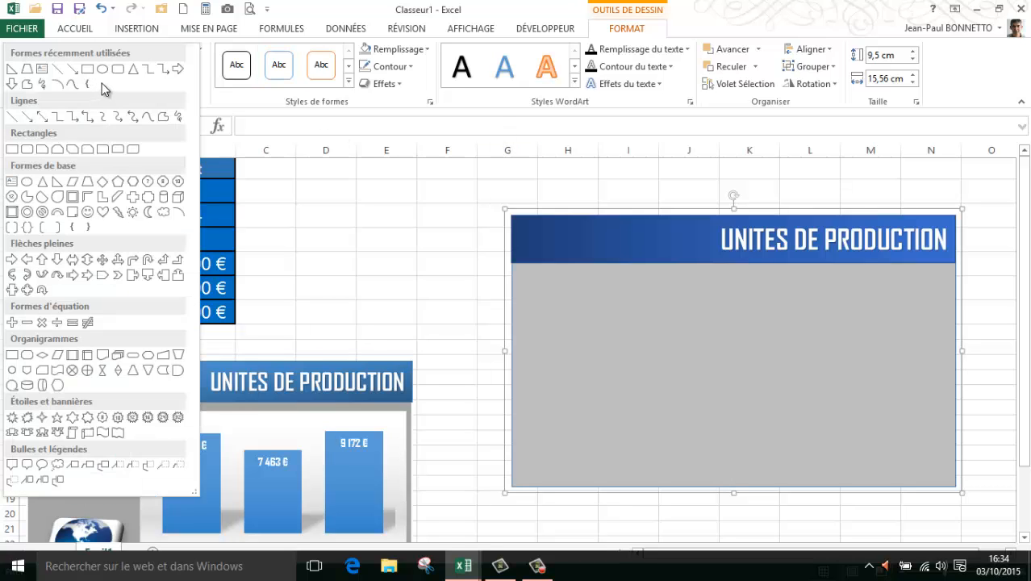
click(28, 71)
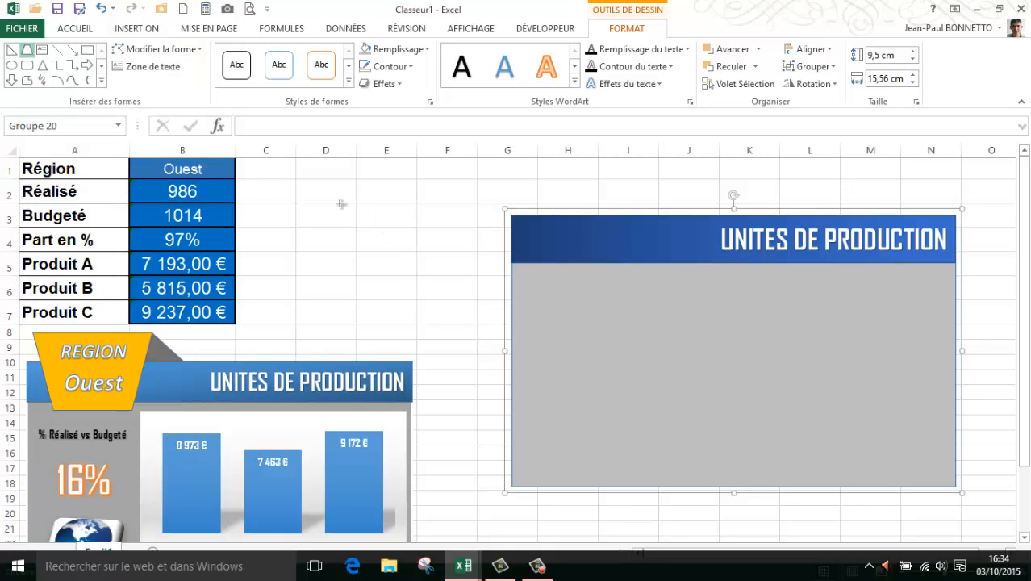
drag(339, 204, 450, 275)
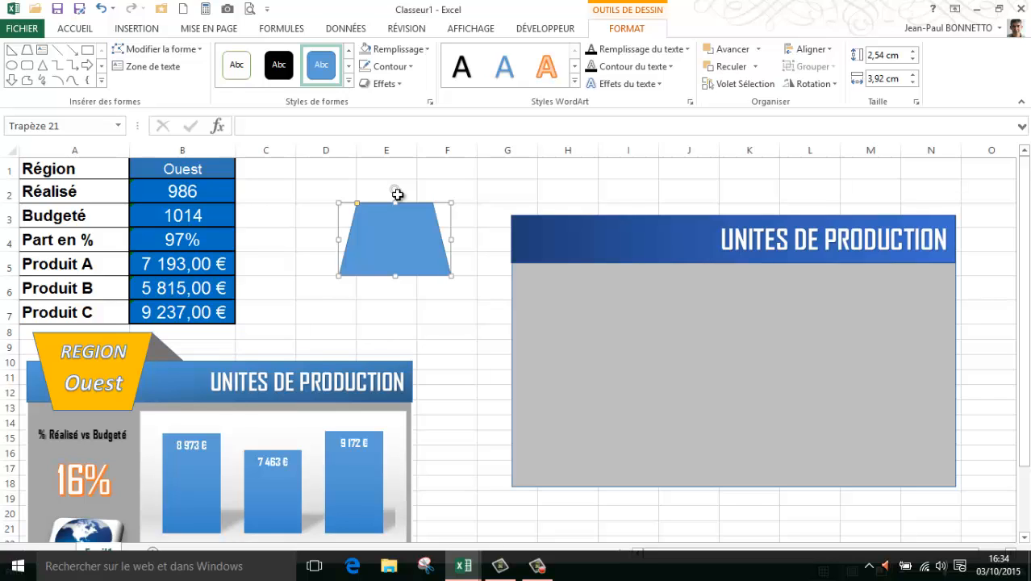
Turn the trapezoid upside down with a gold fill over the banner's left end and enlarge it to about 2.99 × 4.23 cm.
drag(396, 195, 610, 183)
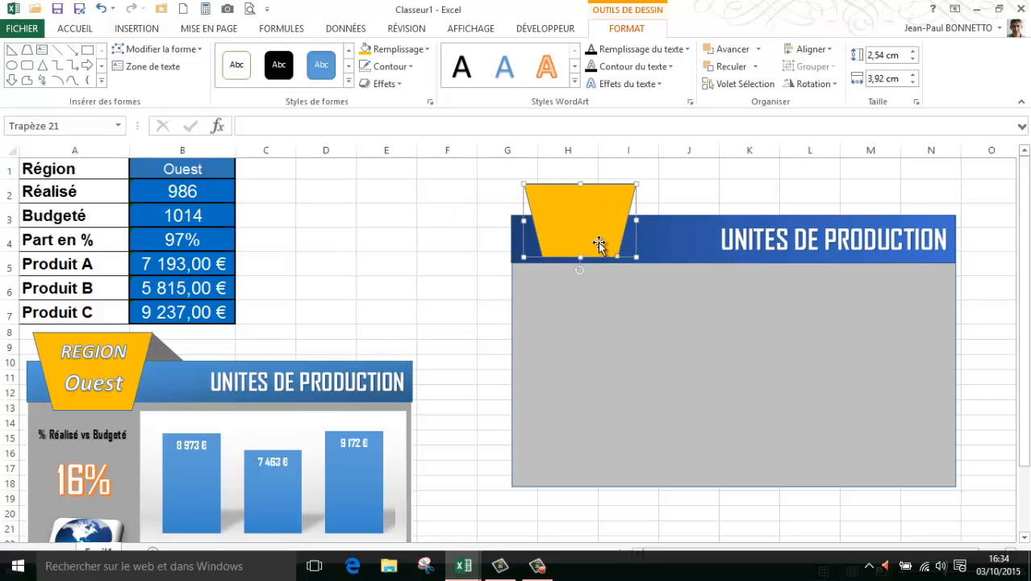
drag(579, 258, 581, 271)
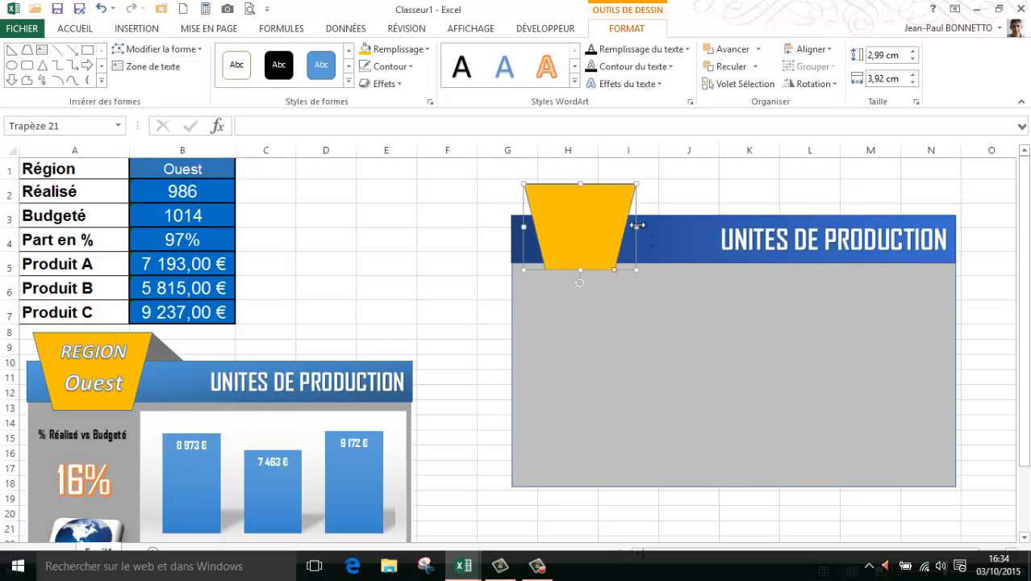
drag(636, 230, 596, 214)
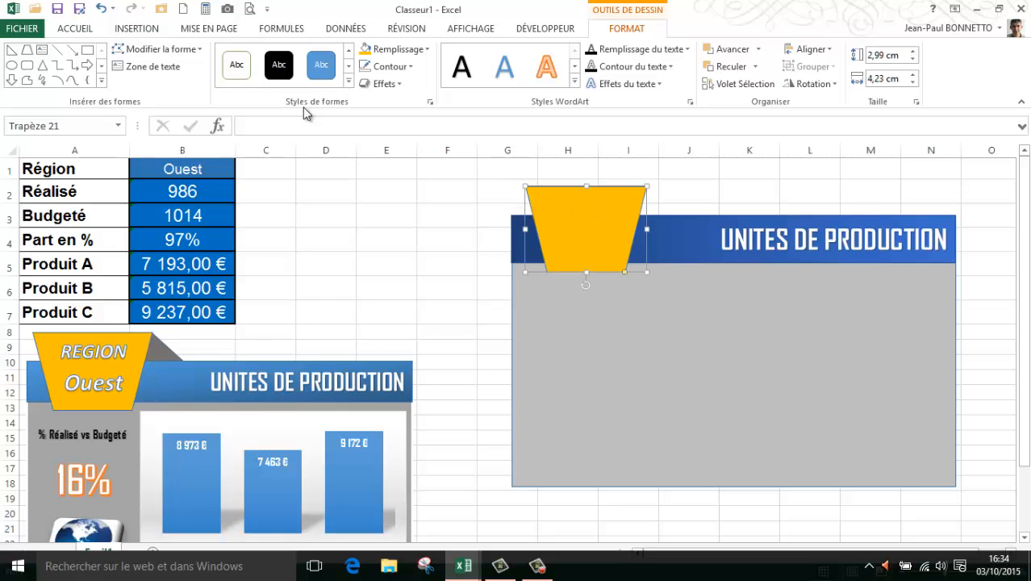
click(101, 80)
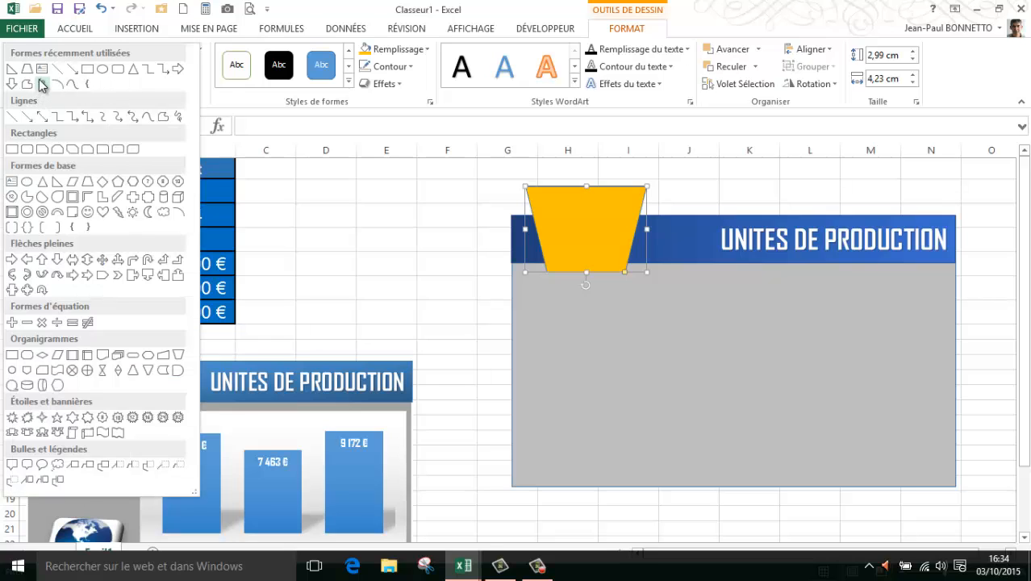
click(12, 71)
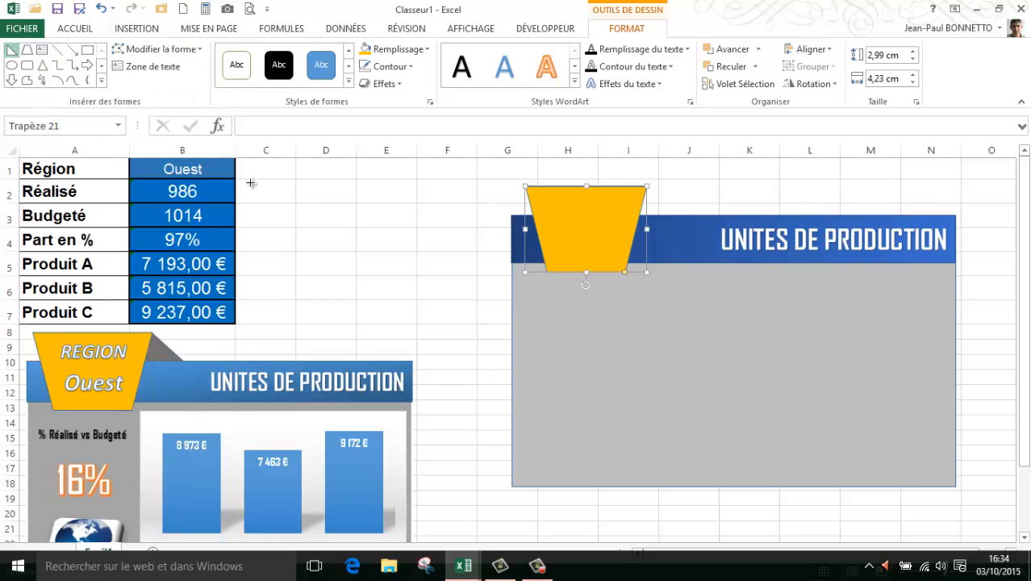
mouse_move(337, 191)
mouse_down()
mouse_move(393, 233)
mouse_move(386, 246)
mouse_move(417, 247)
mouse_up()
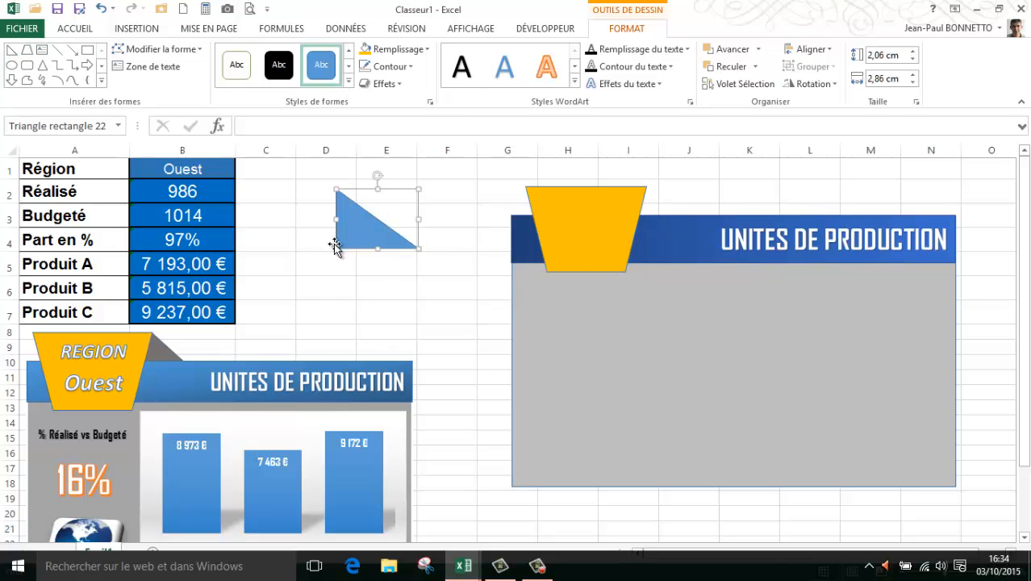
mouse_move(350, 219)
mouse_down()
mouse_move(655, 231)
mouse_move(671, 202)
mouse_move(645, 231)
mouse_move(660, 230)
mouse_up()
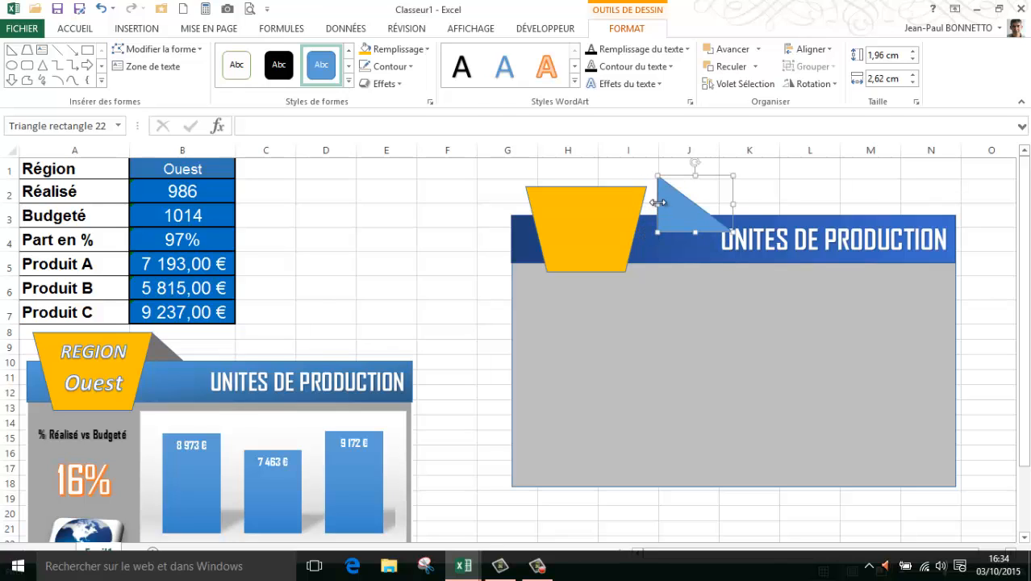
drag(655, 173, 659, 176)
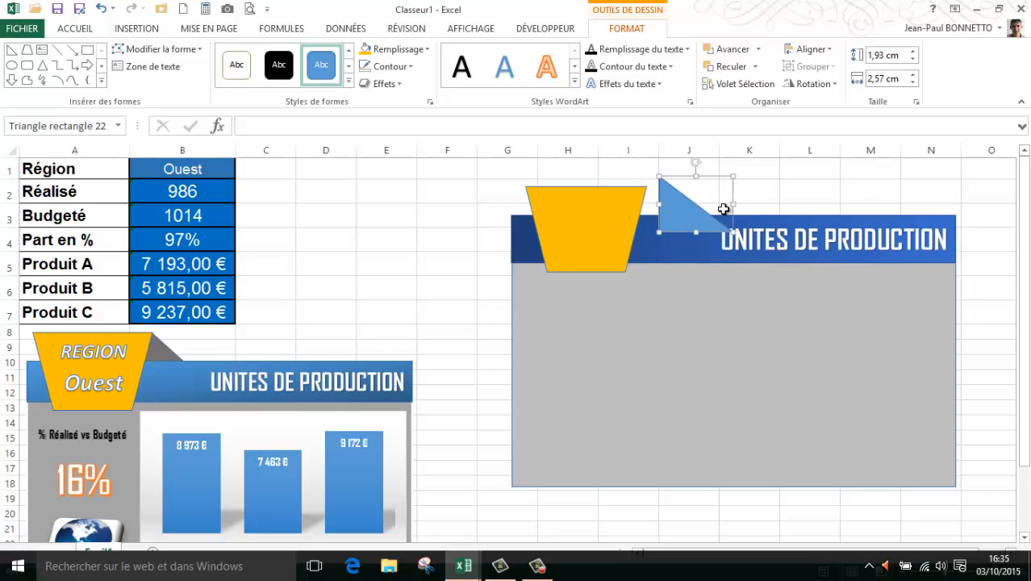
click(710, 233)
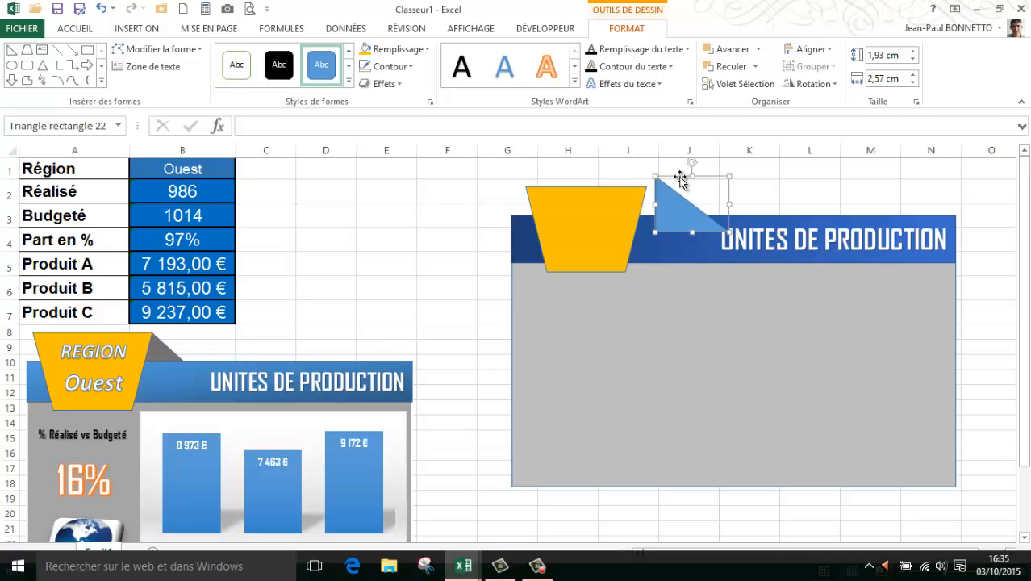
key(Delete)
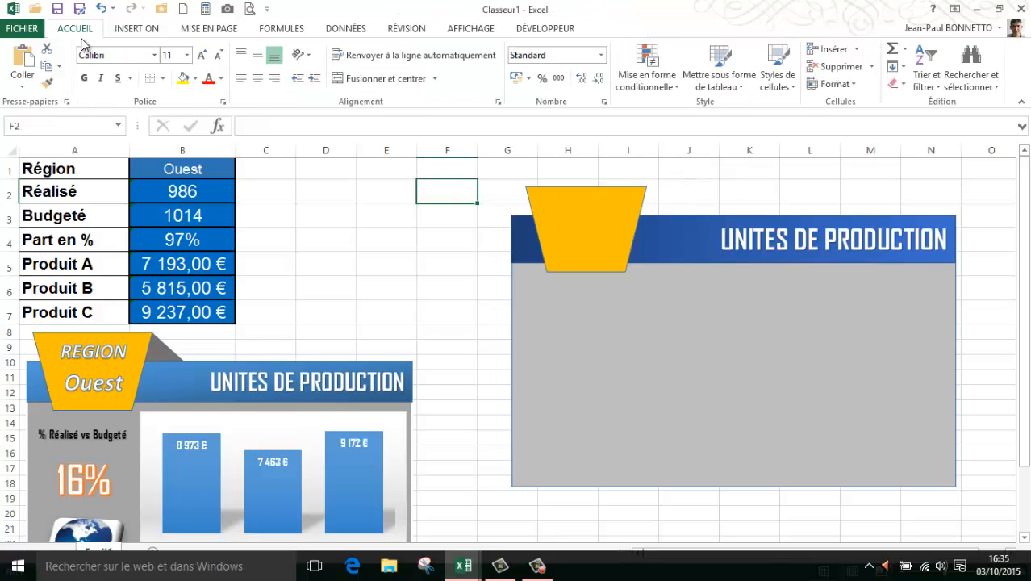
Draw an isosceles triangle about 2.94 cm high and 2.99 cm wide and place it over the banner, against the gold trapezoid's right side.
click(150, 29)
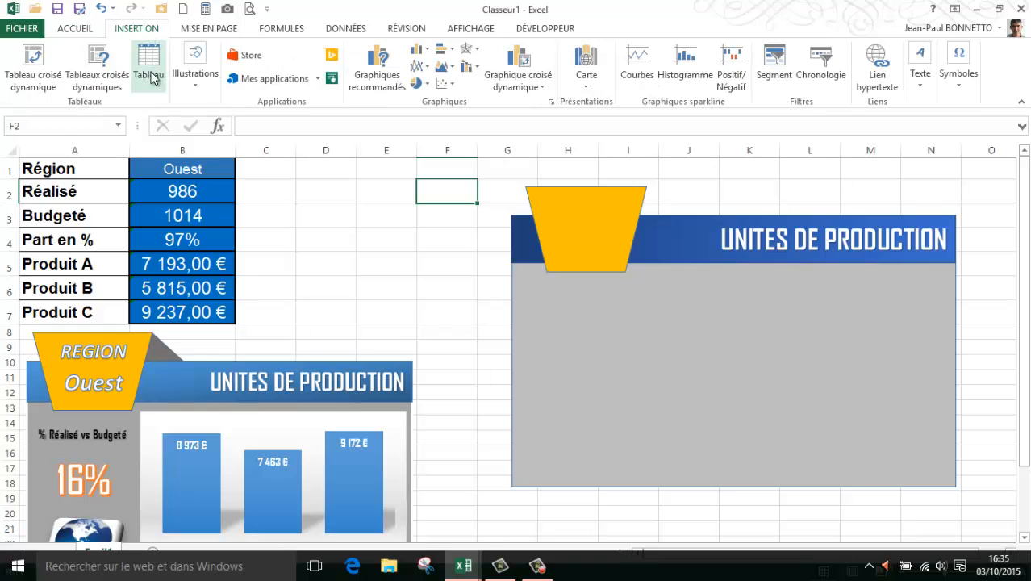
click(199, 83)
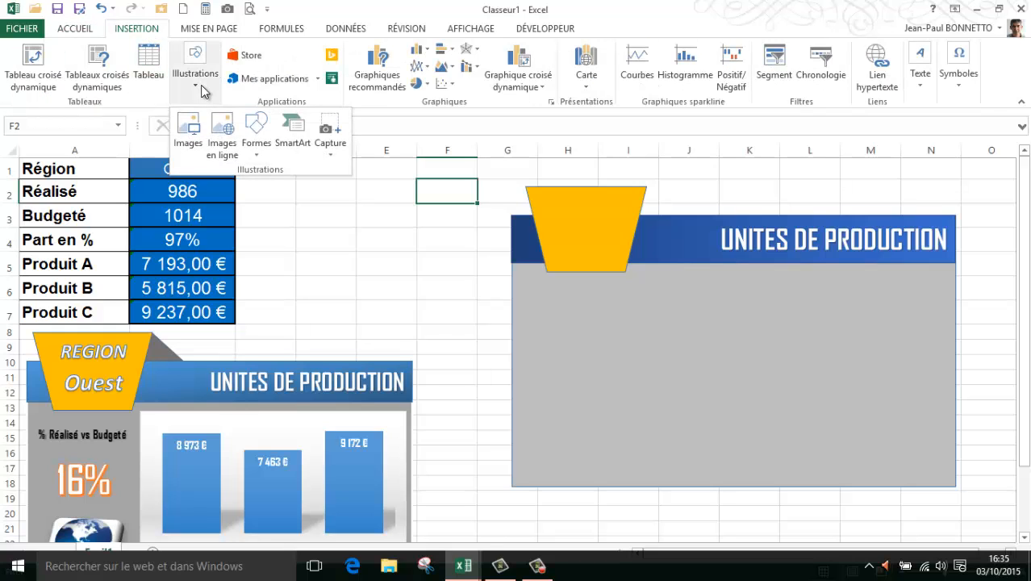
click(260, 150)
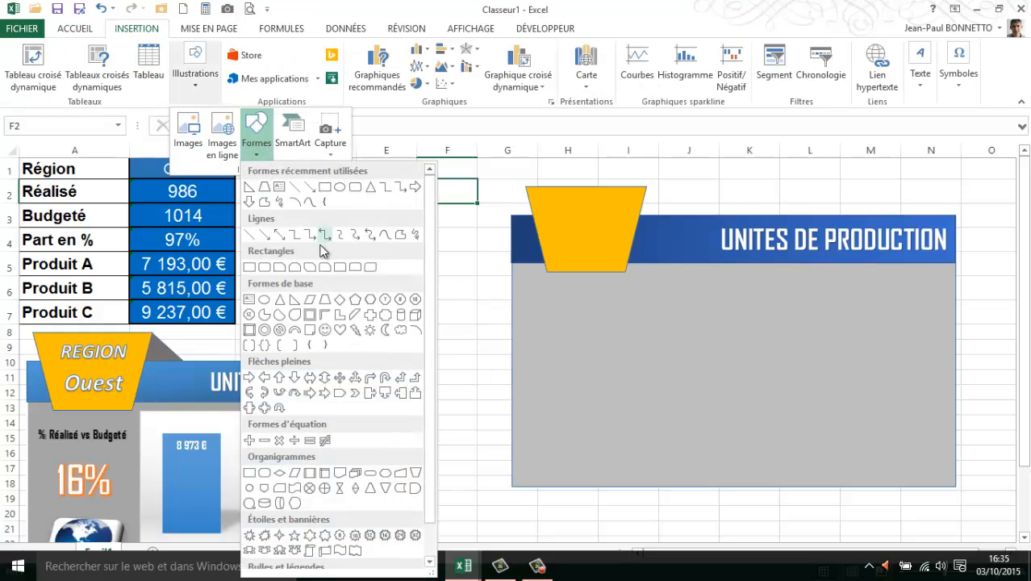
click(278, 300)
drag(370, 199, 456, 284)
drag(413, 248, 676, 234)
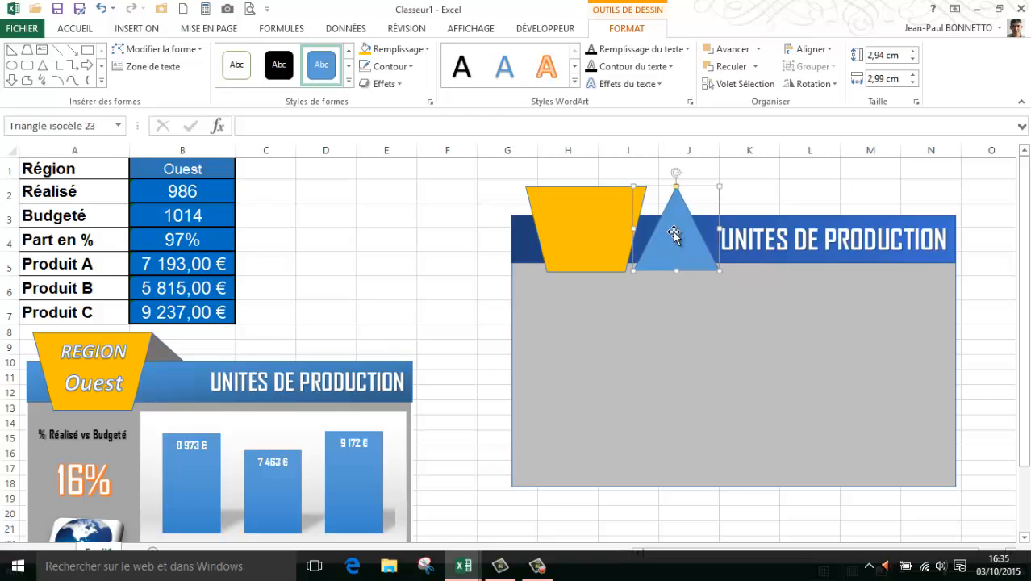
Skew the triangle's apex and resize it to about 2.43 × 3.76 cm so its left edge follows the trapezoid's slanted right side.
drag(676, 187, 652, 184)
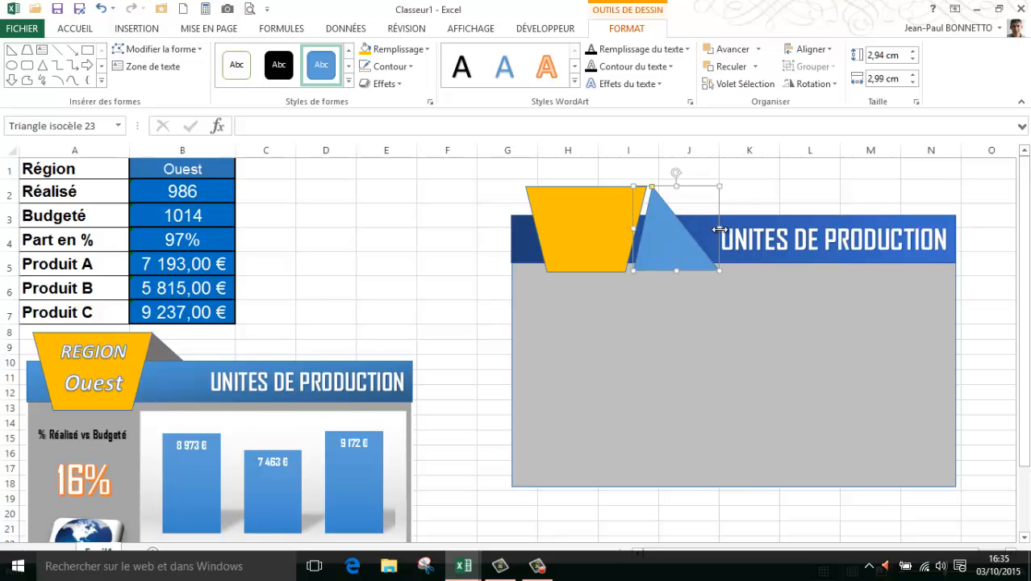
drag(719, 230, 740, 232)
mouse_move(669, 245)
mouse_down()
mouse_move(660, 244)
mouse_move(679, 253)
mouse_up()
drag(646, 185, 644, 182)
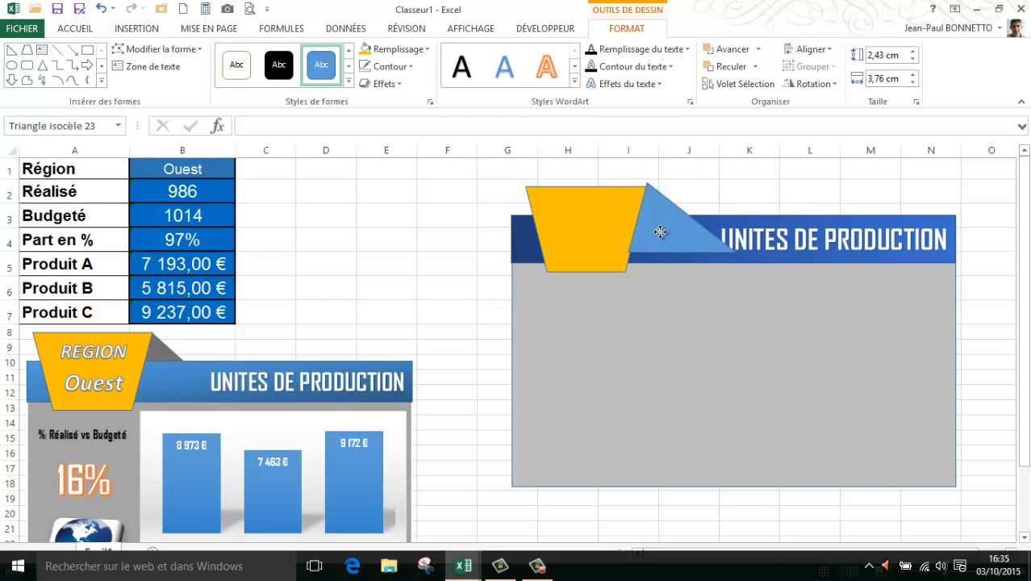
drag(658, 235, 655, 236)
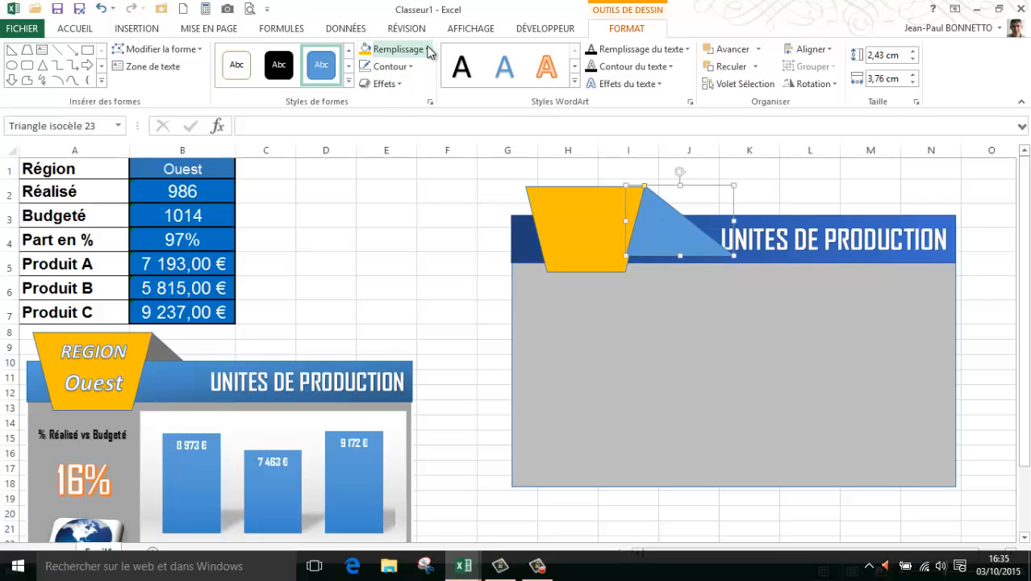
Fill the triangle with dark grey and send it to the back, behind the banner and the trapezoid.
click(426, 50)
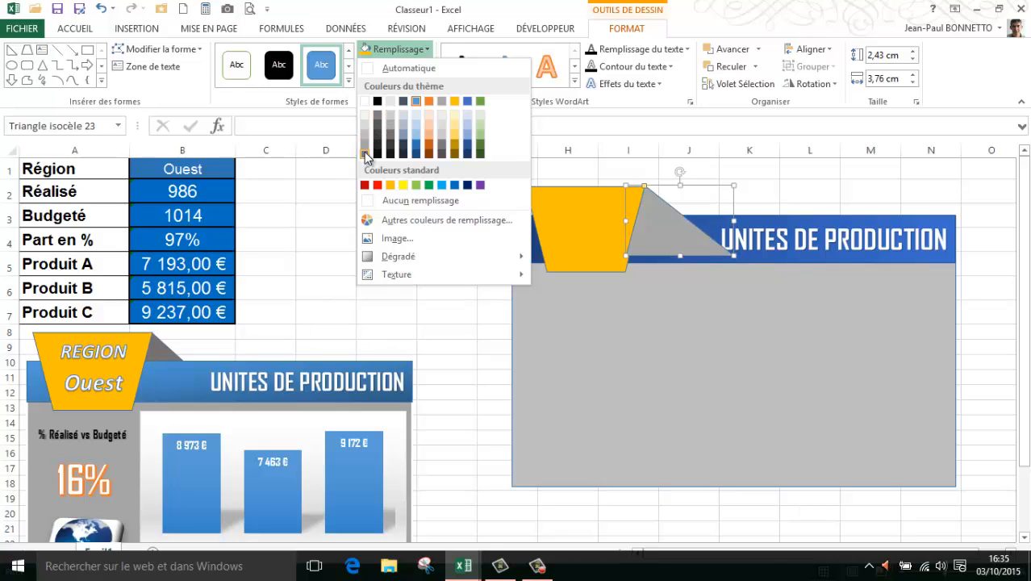
click(363, 152)
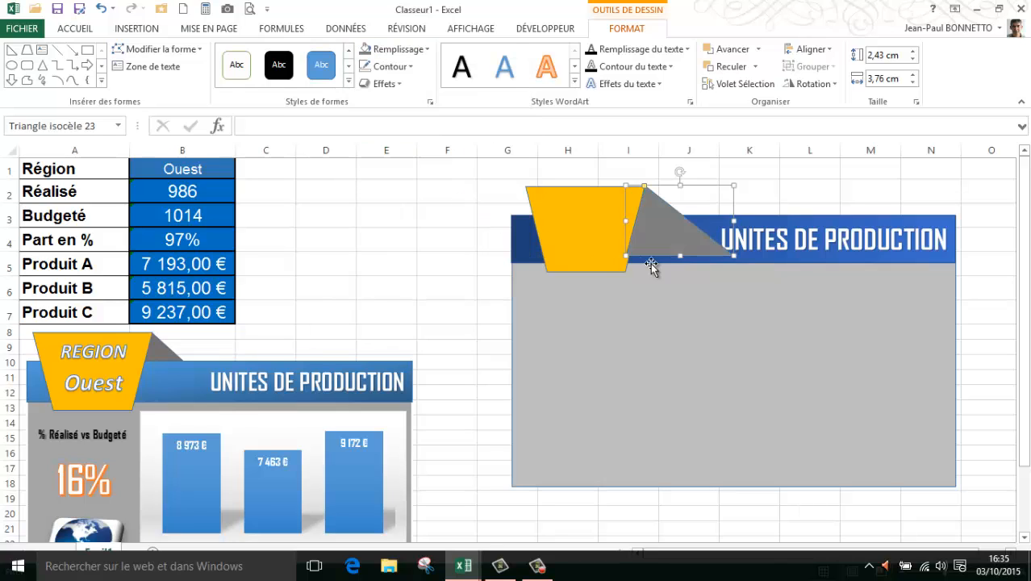
click(754, 67)
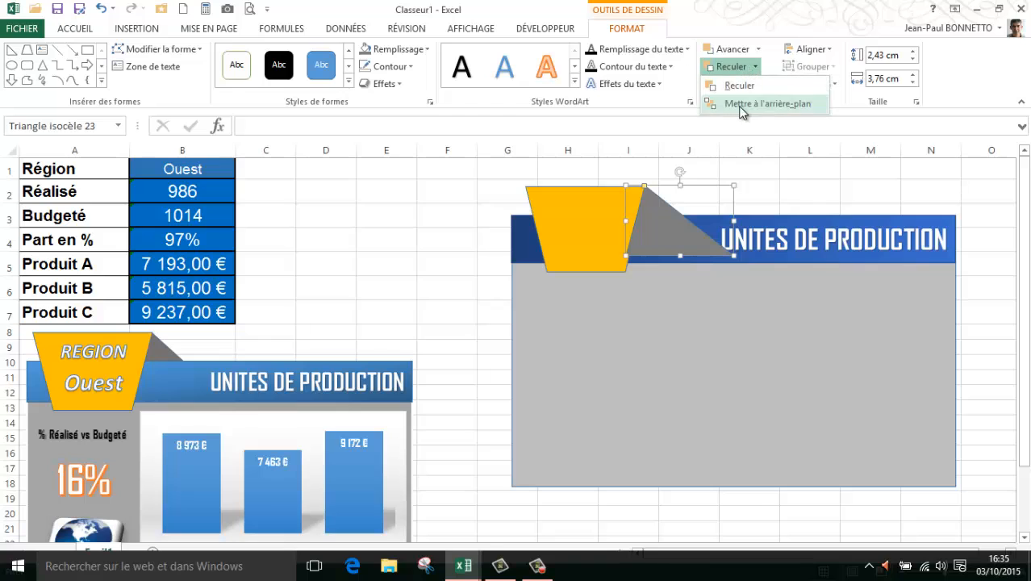
click(741, 113)
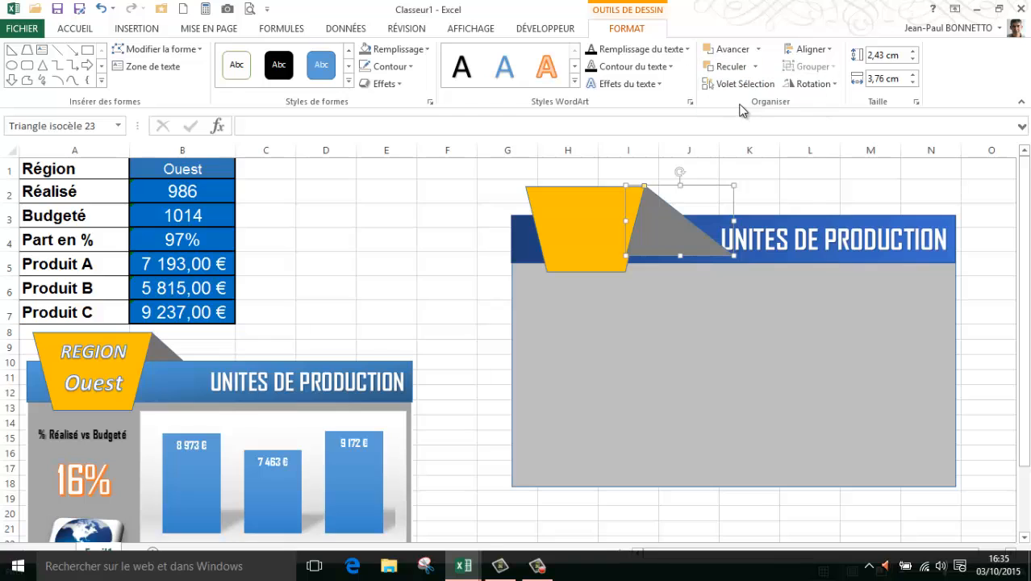
click(590, 202)
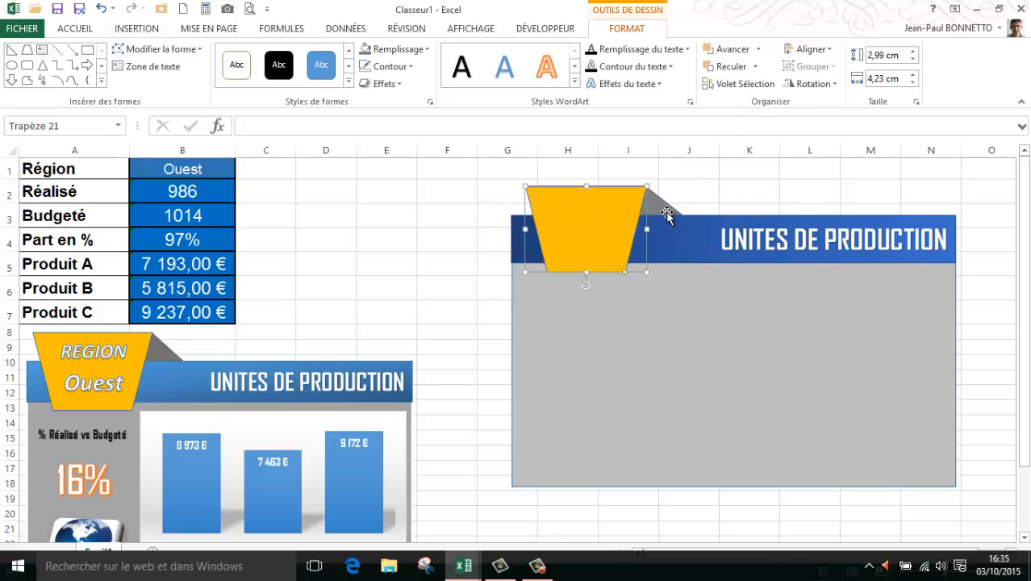
click(663, 212)
click(575, 245)
click(657, 206)
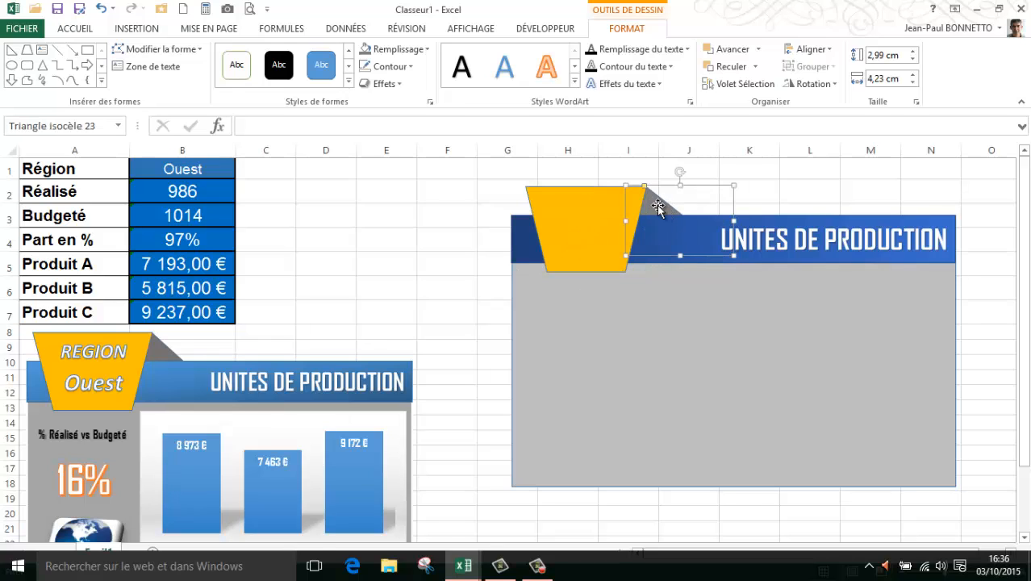
click(552, 269)
click(680, 253)
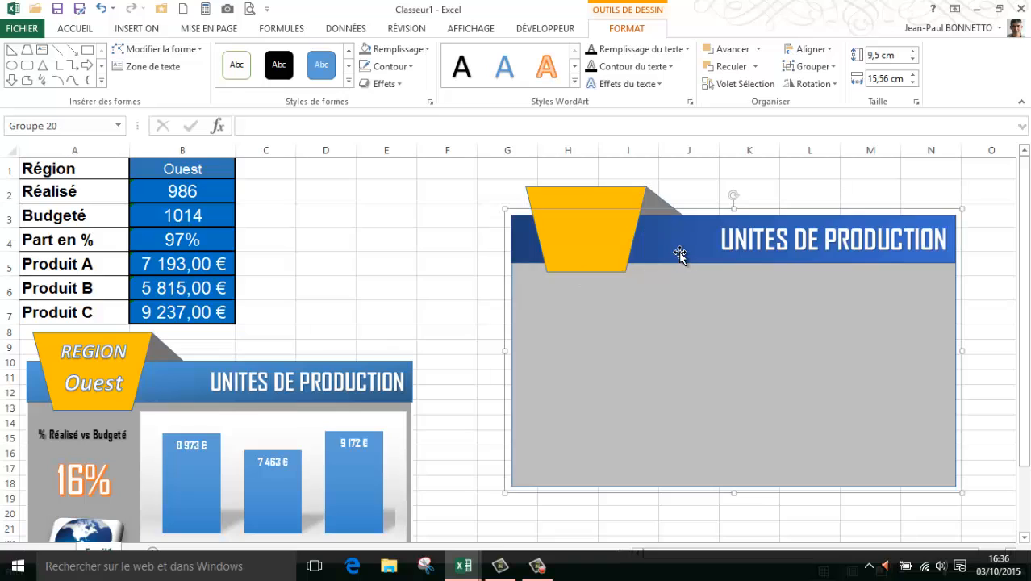
Group the grey triangle, the gold trapezoid and the banner panel into one object and deselect it.
click(652, 197)
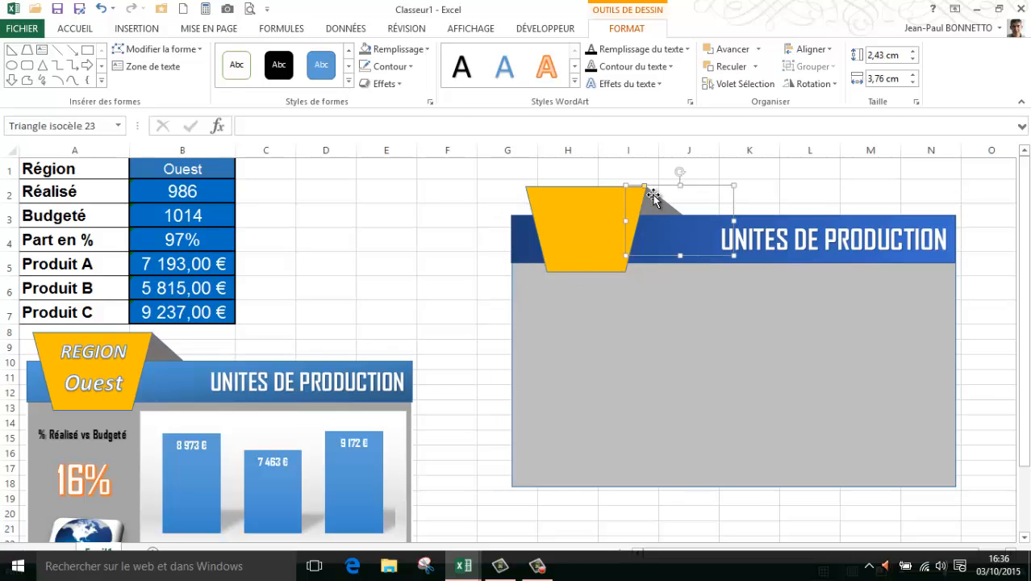
shift+click(592, 201)
shift+click(752, 285)
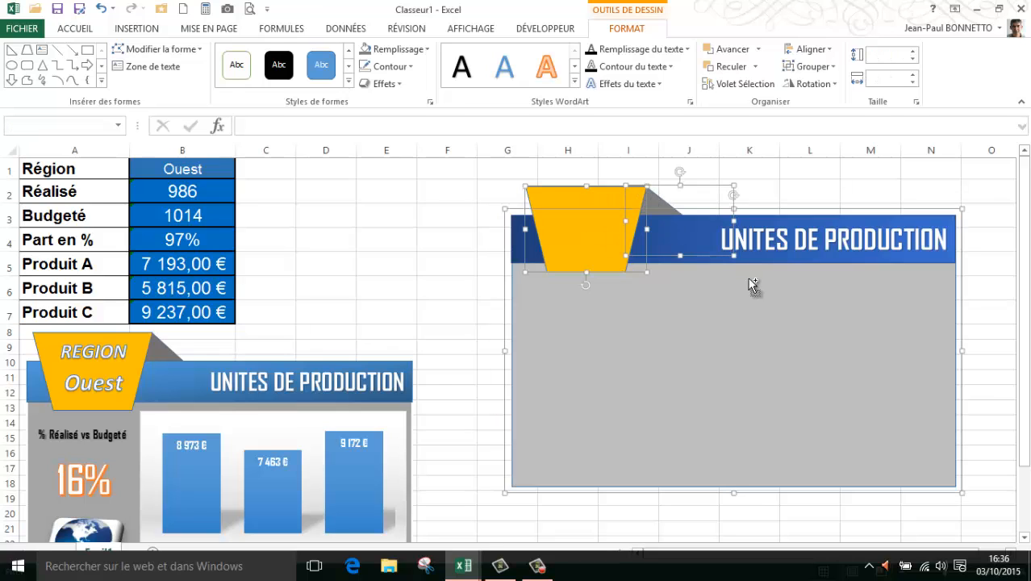
click(804, 69)
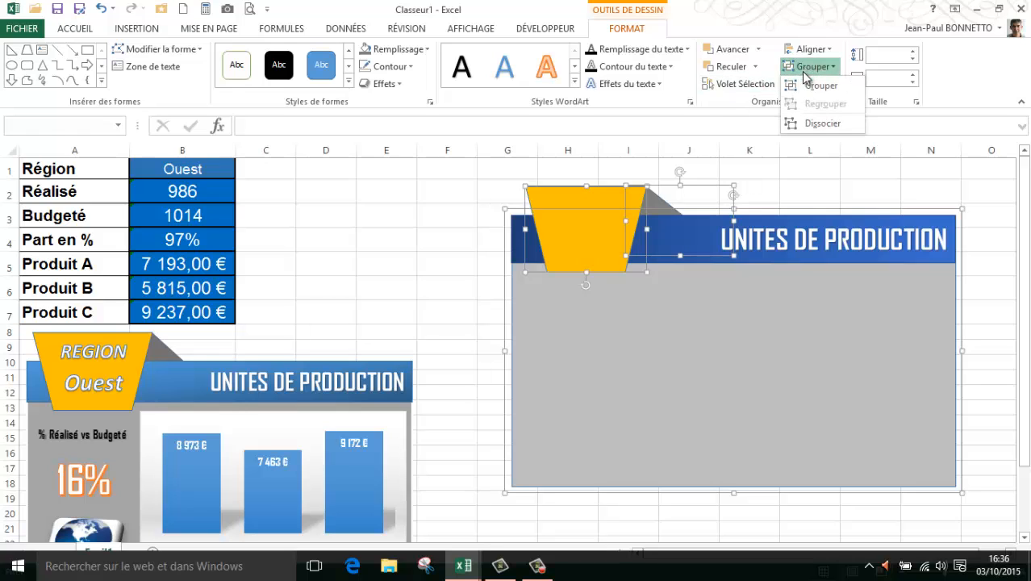
click(816, 85)
click(436, 244)
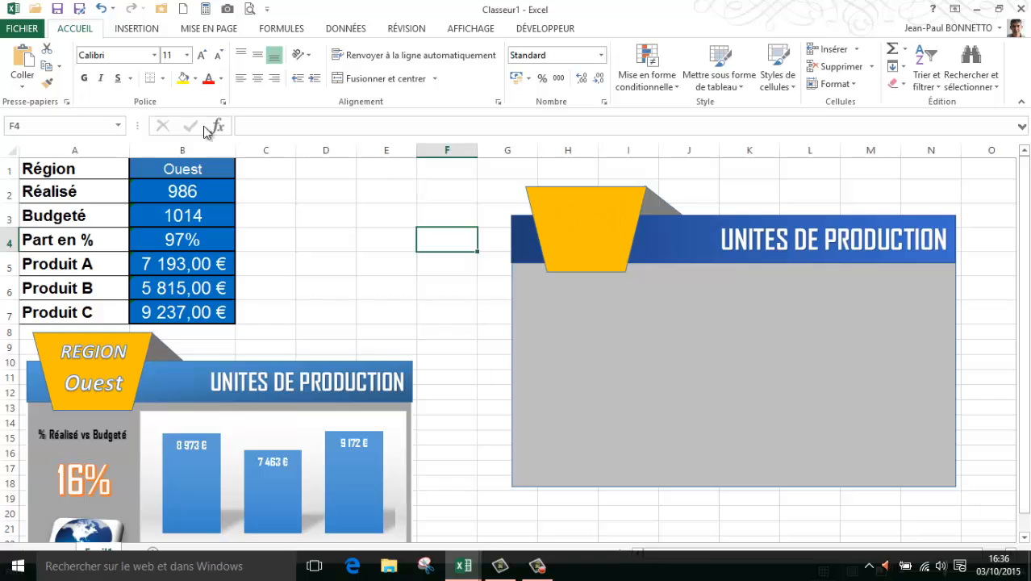
Draw a text box about 0.85 cm high and 3.04 cm wide in the empty cells between the table and the panel.
click(138, 29)
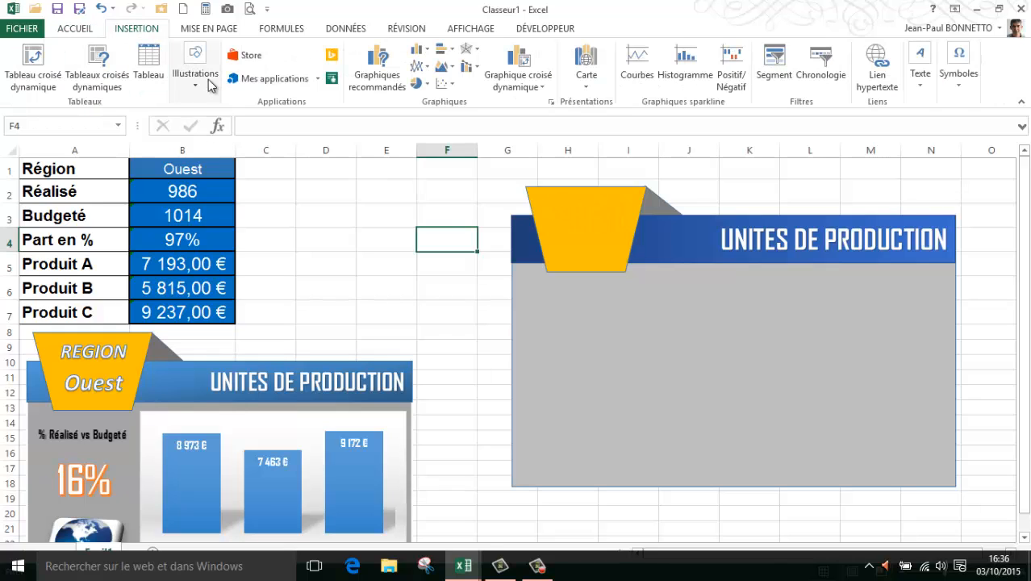
click(195, 83)
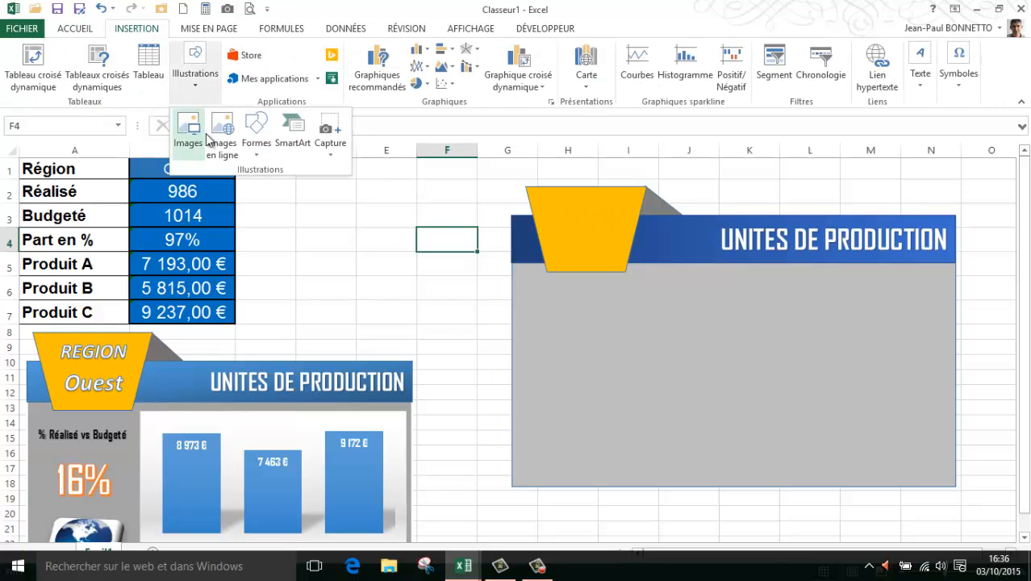
click(263, 161)
click(276, 200)
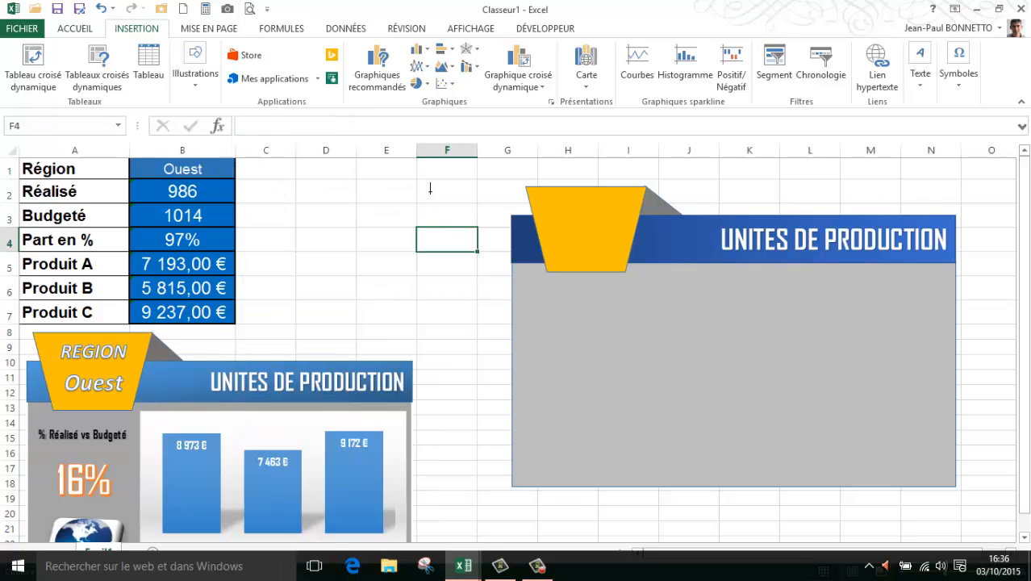
drag(336, 200, 426, 224)
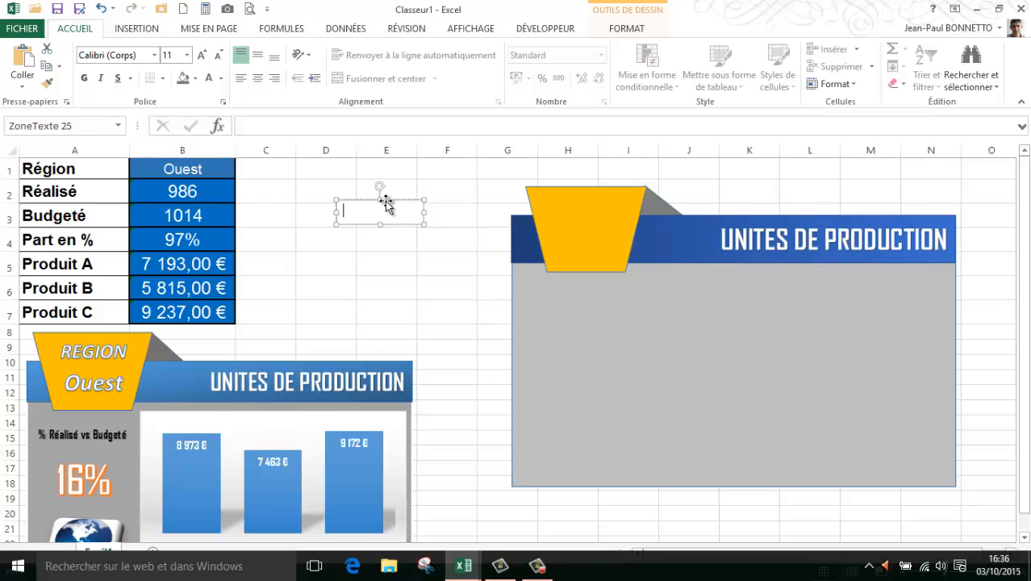
Link the text box to cell A1 with the formula =$A$1.
click(279, 121)
text(=)
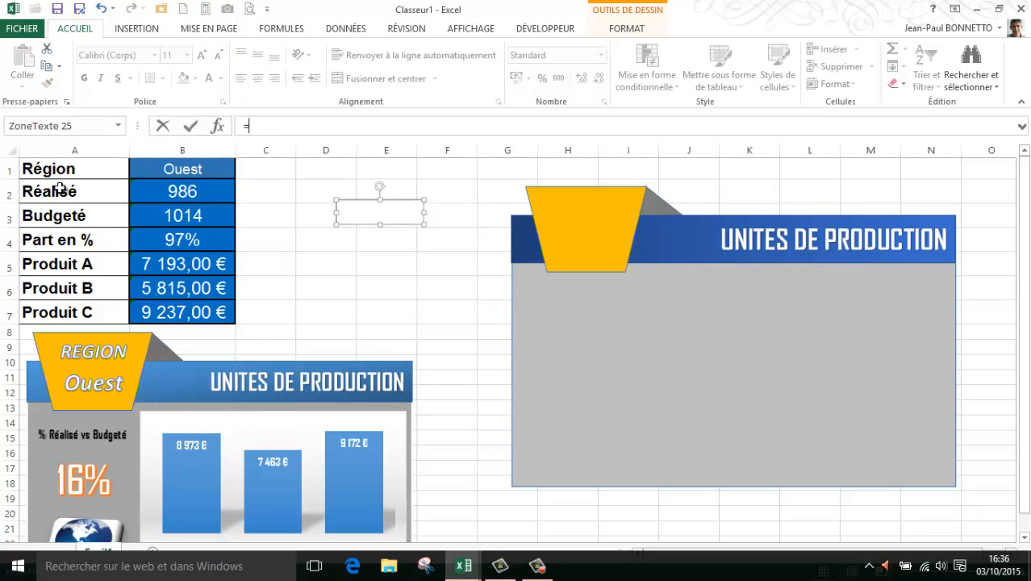
click(65, 168)
key(Return)
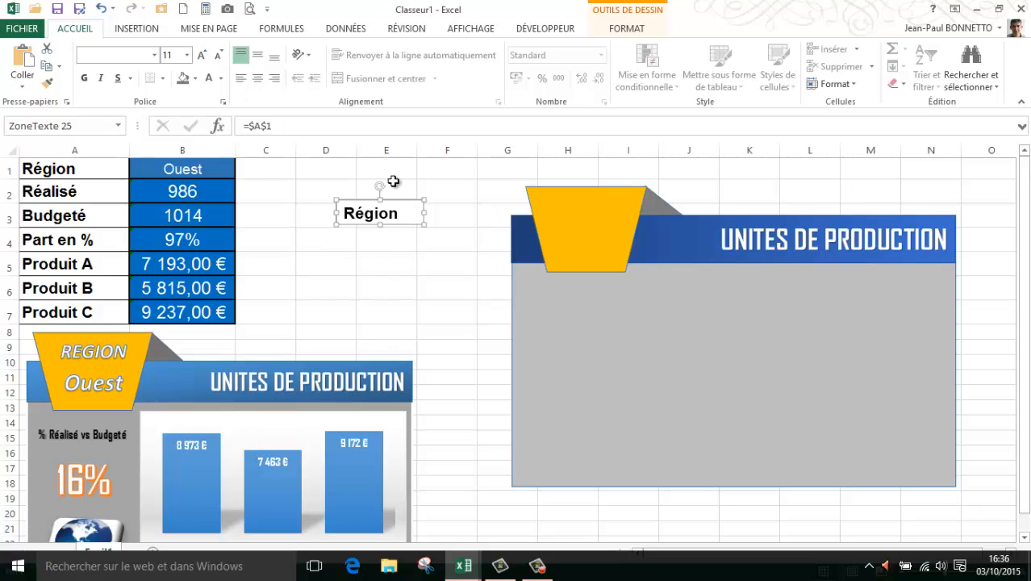
Centre the linked text vertically in its text box and colour it white.
click(257, 54)
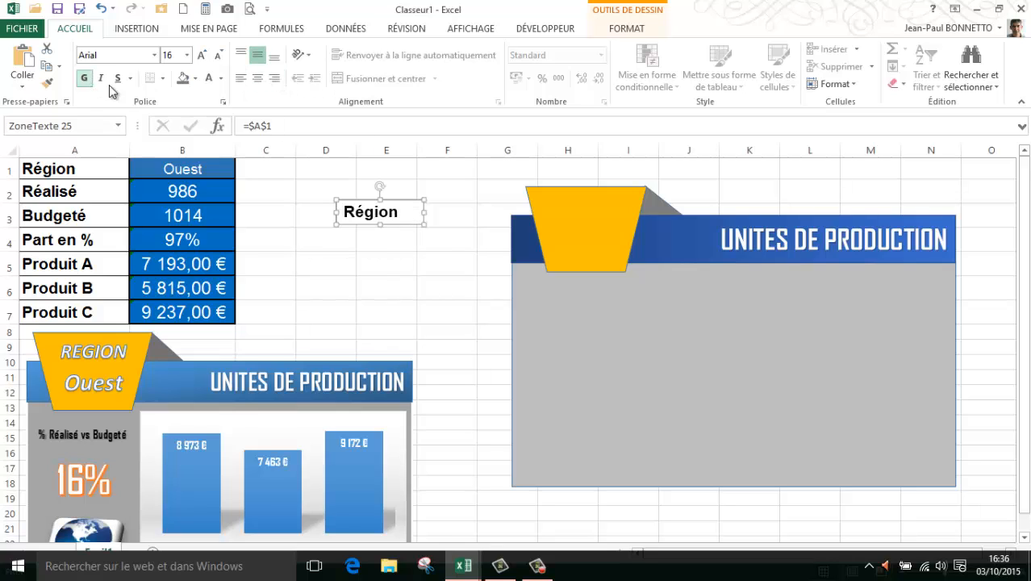
click(209, 77)
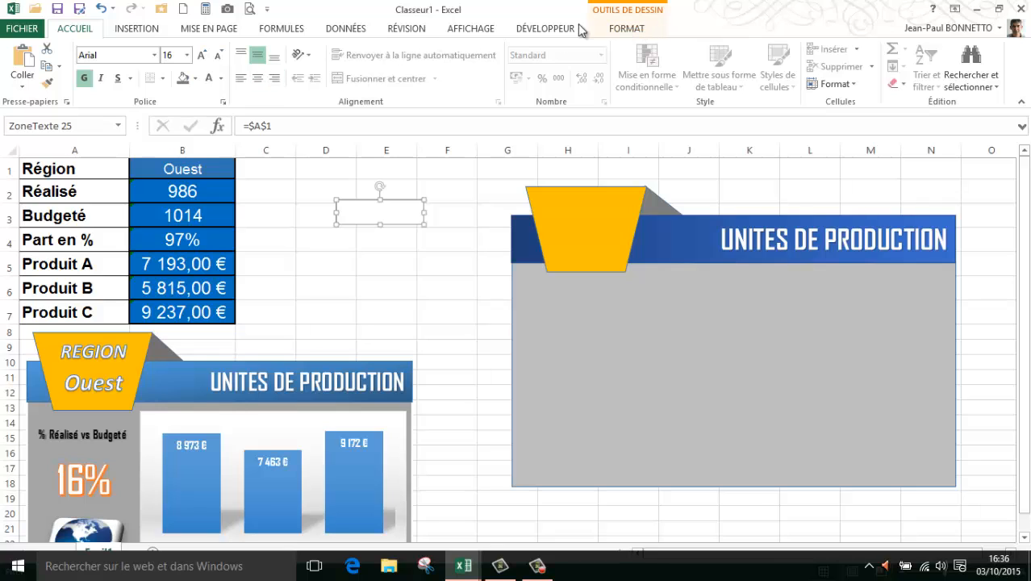
Apply the WordArt style "Remplissage - Blanc, Contour - Accentuation 1, Ombre" to the linked text box.
click(634, 29)
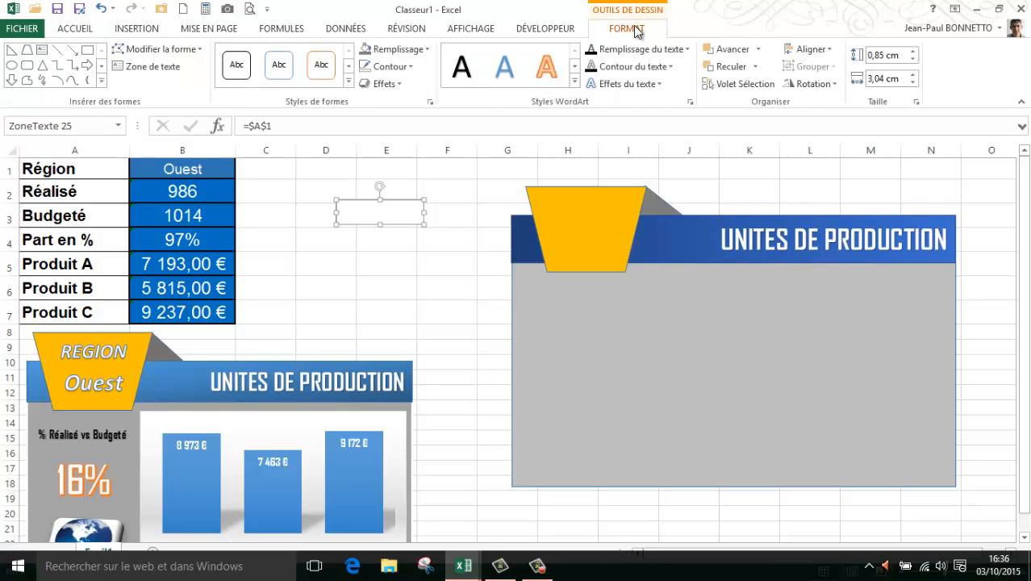
click(574, 80)
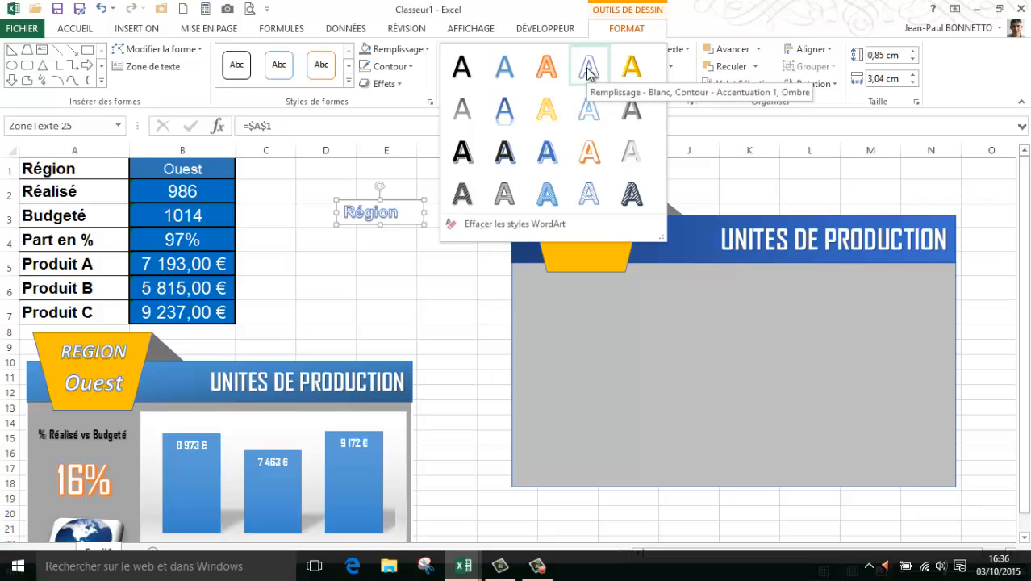
click(588, 70)
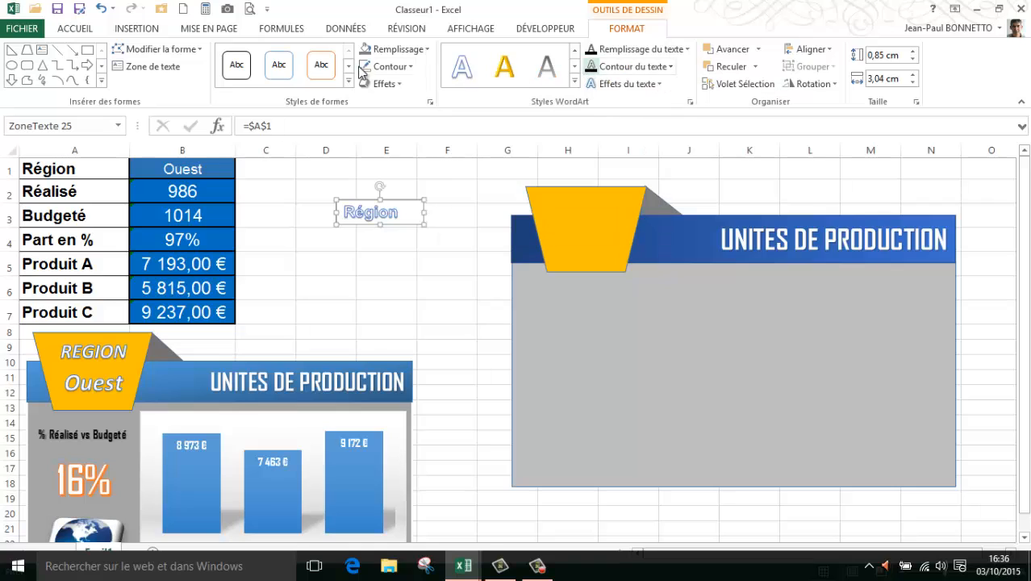
Make the linked Région text italic and centre it horizontally in its box.
click(72, 31)
click(102, 78)
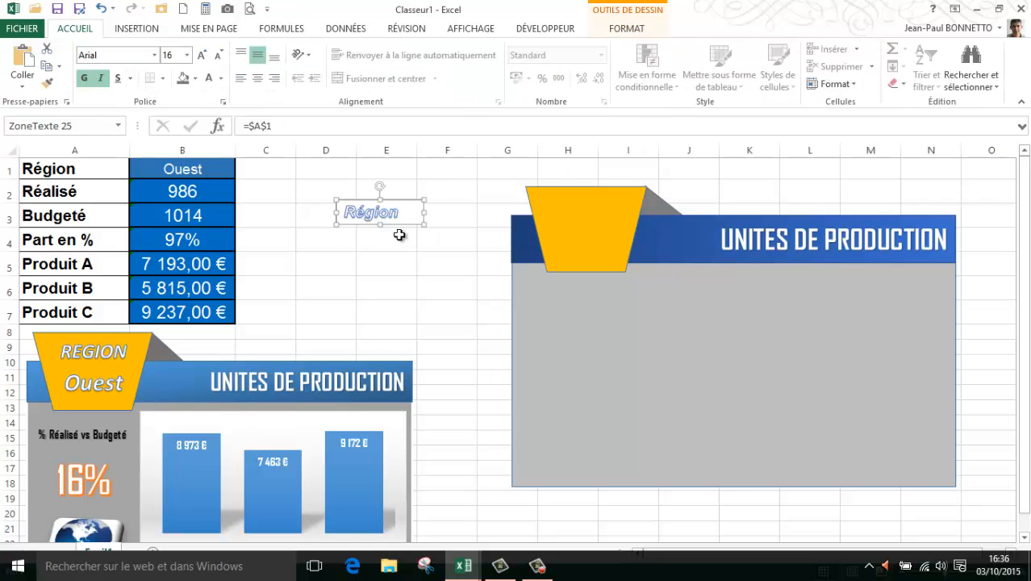
click(257, 78)
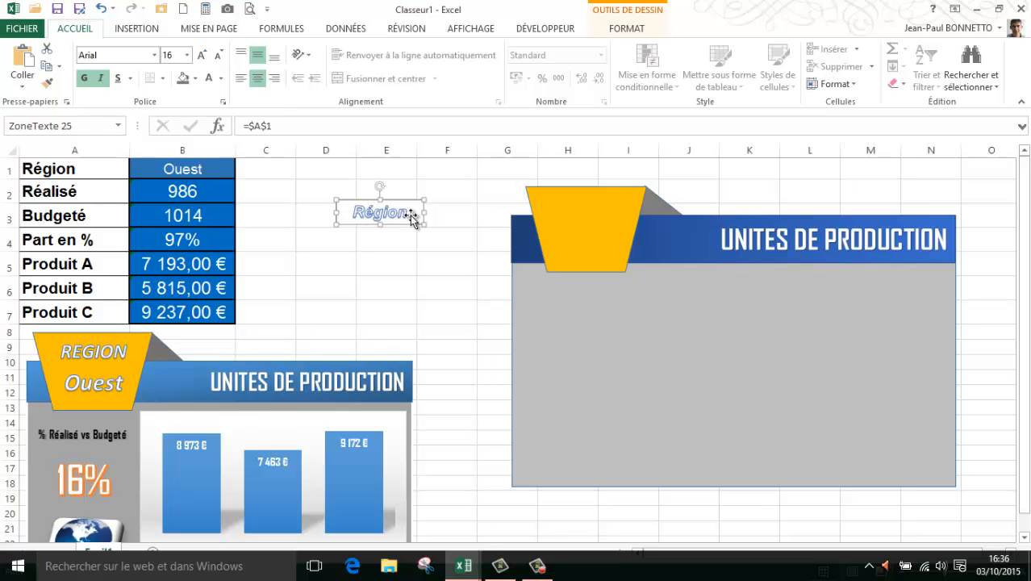
Place the Région text box on the upper part of the gold trapezoid and remove its fill and outline.
drag(404, 226, 613, 219)
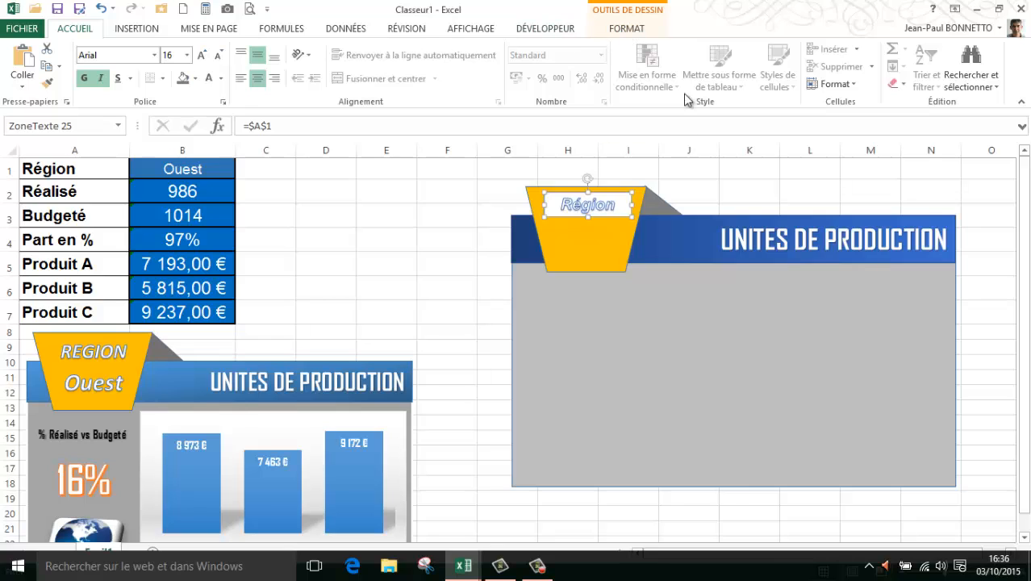
click(629, 28)
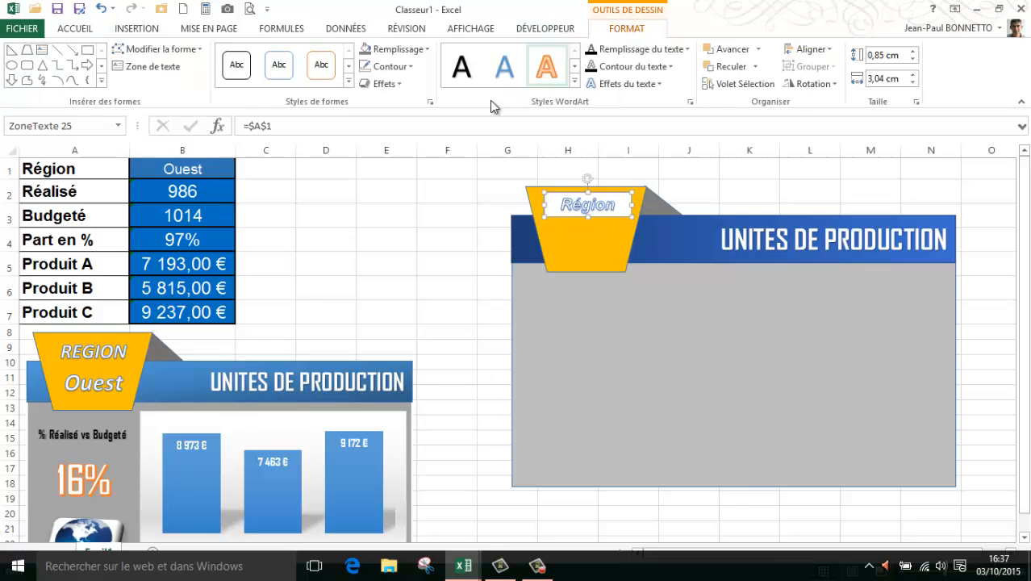
click(428, 51)
click(405, 197)
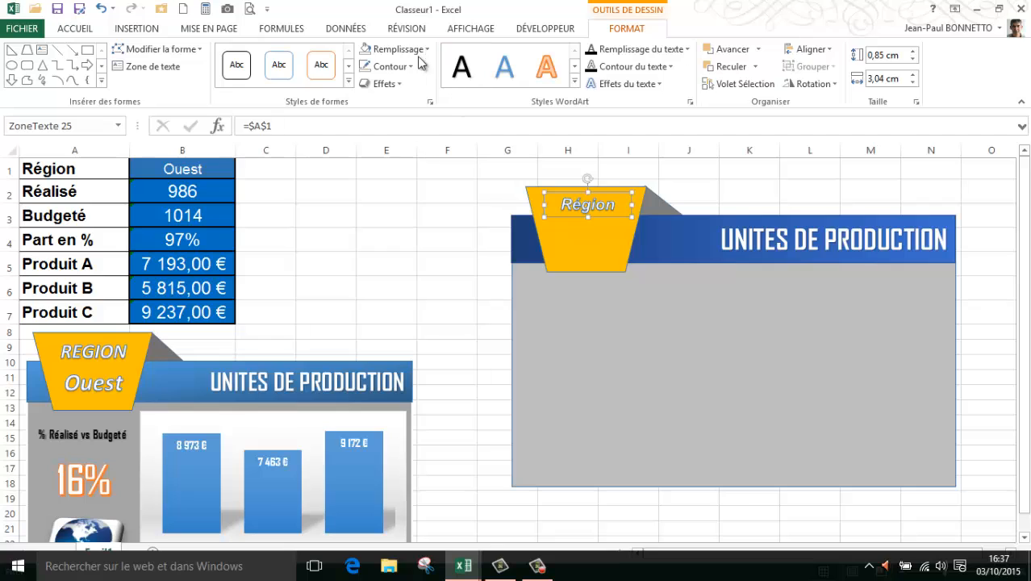
click(390, 66)
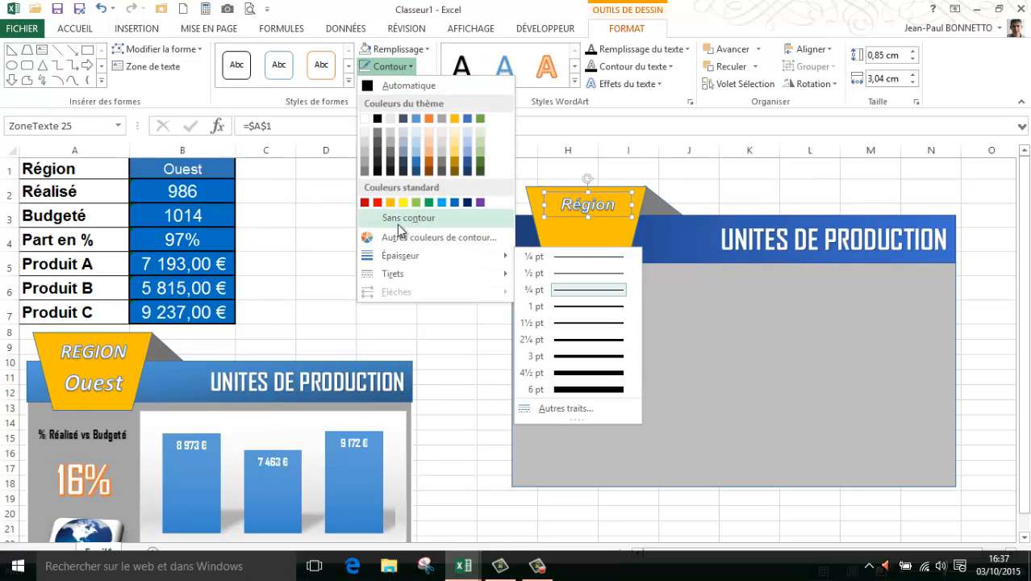
click(394, 220)
click(380, 214)
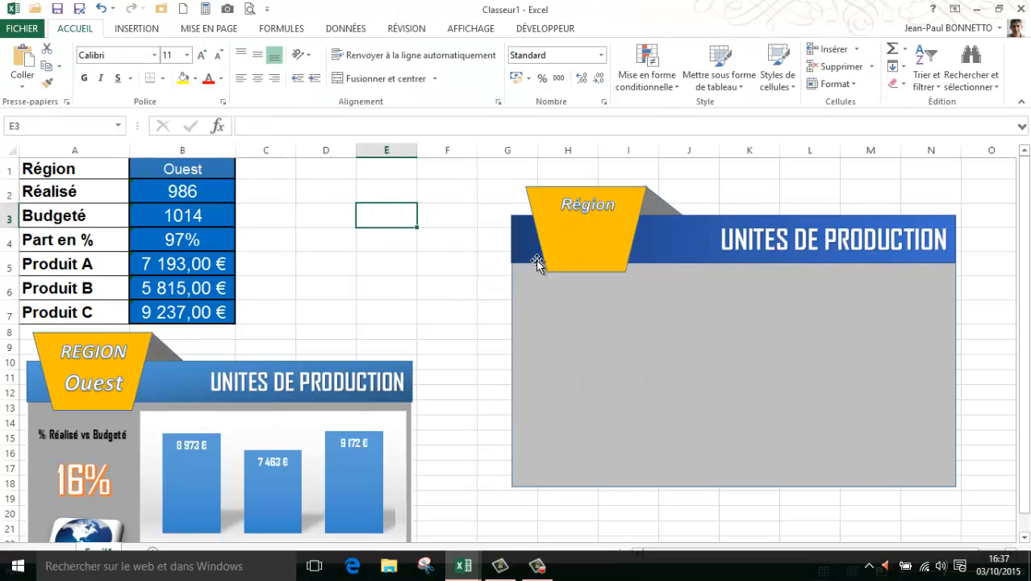
Duplicate the Région text box directly below the original, within the gold trapezoid.
click(593, 198)
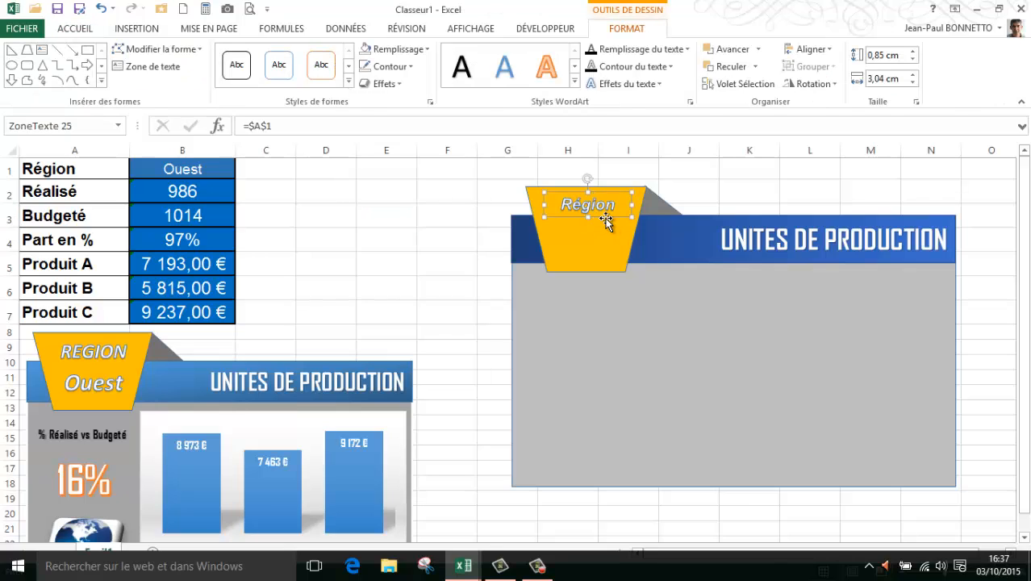
key(Escape)
click(607, 219)
drag(607, 219, 610, 253)
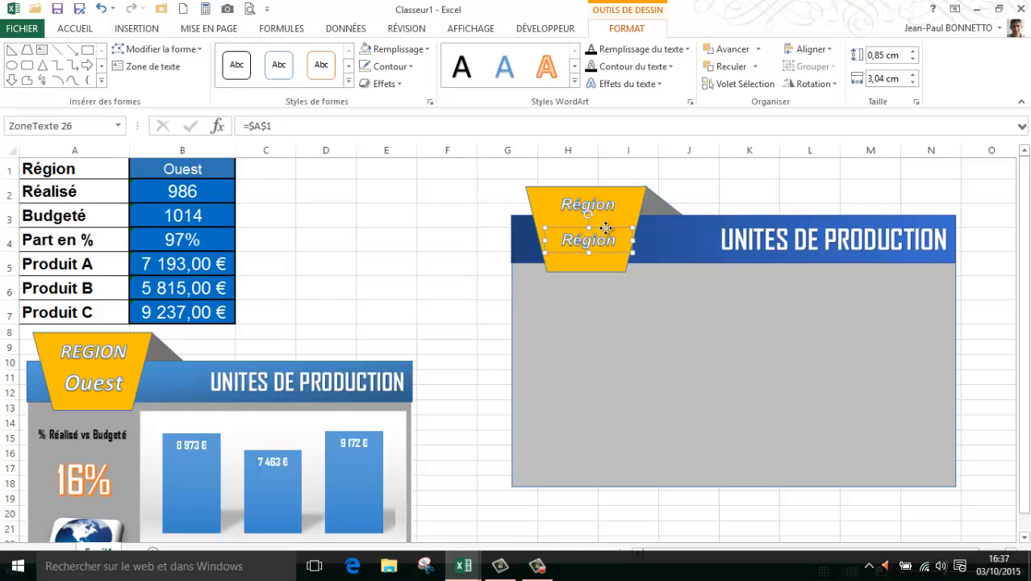
Link the lower text box on the trapezoid to cell B1 with the formula =$B$1.
drag(316, 131, 251, 127)
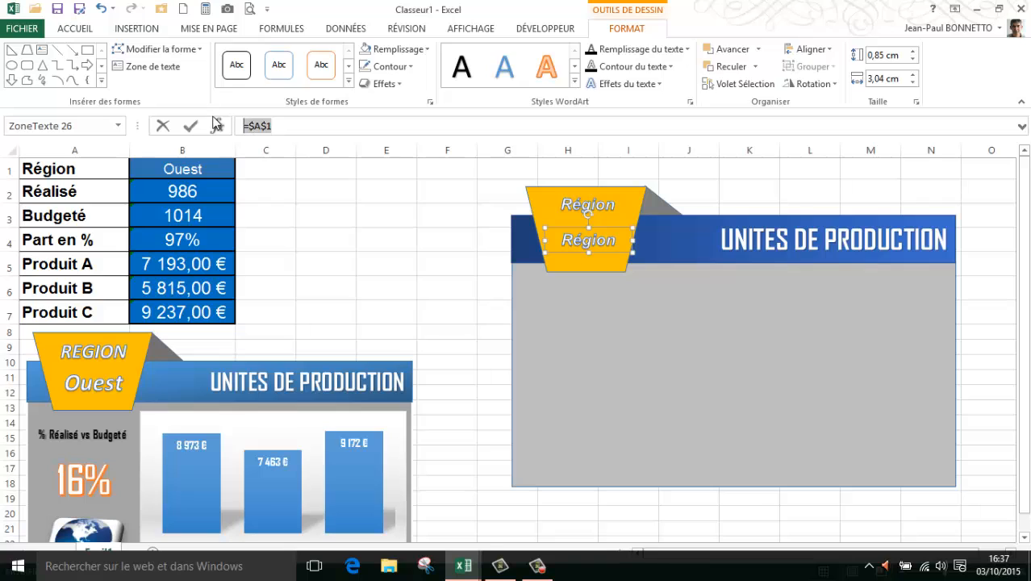
key(BackSpace)
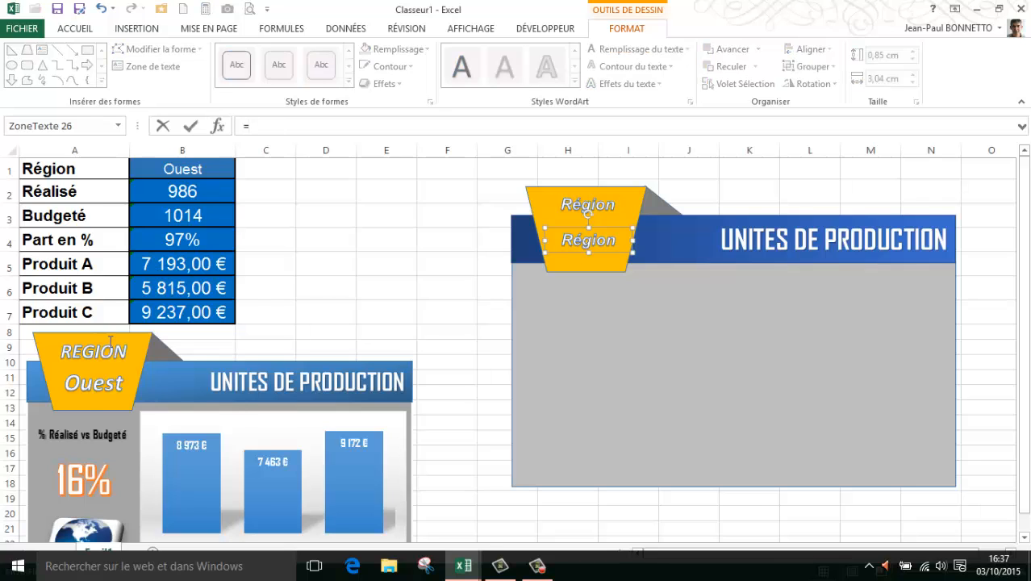
click(187, 171)
key(Return)
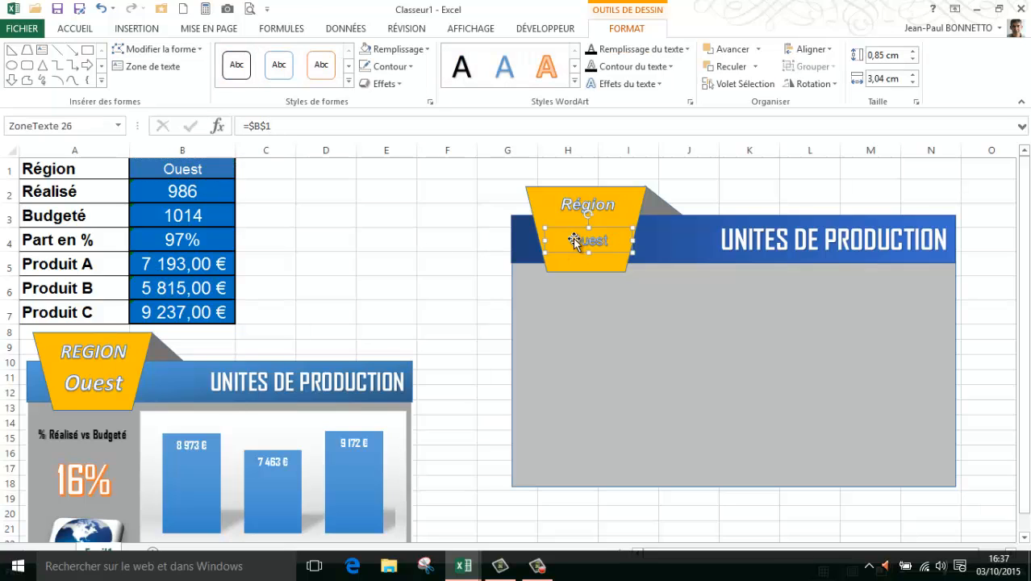
Copy the Région text box's formatting to the Ouest text box and enlarge the Ouest text by two font-size increments.
click(577, 200)
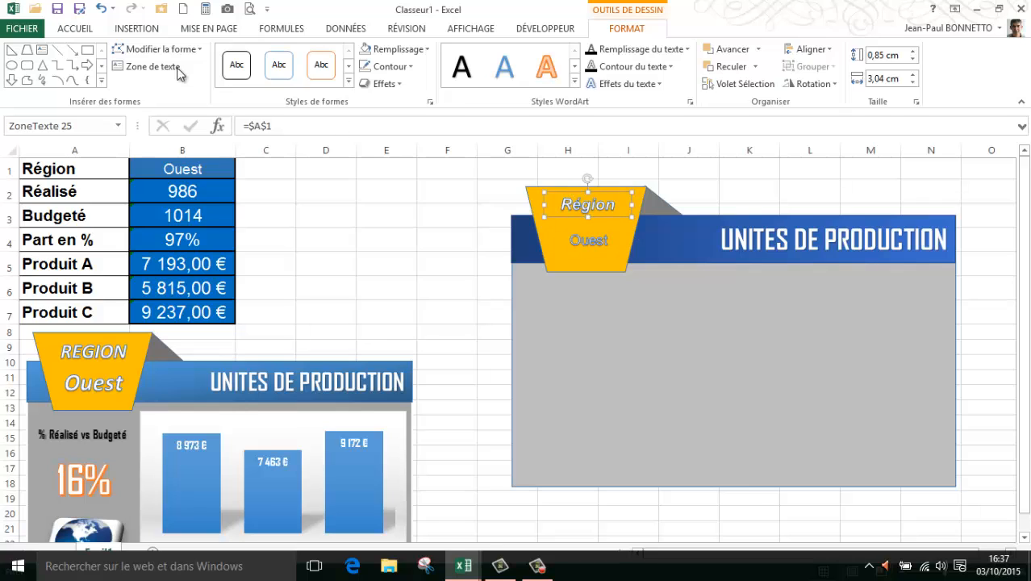
click(74, 28)
click(46, 83)
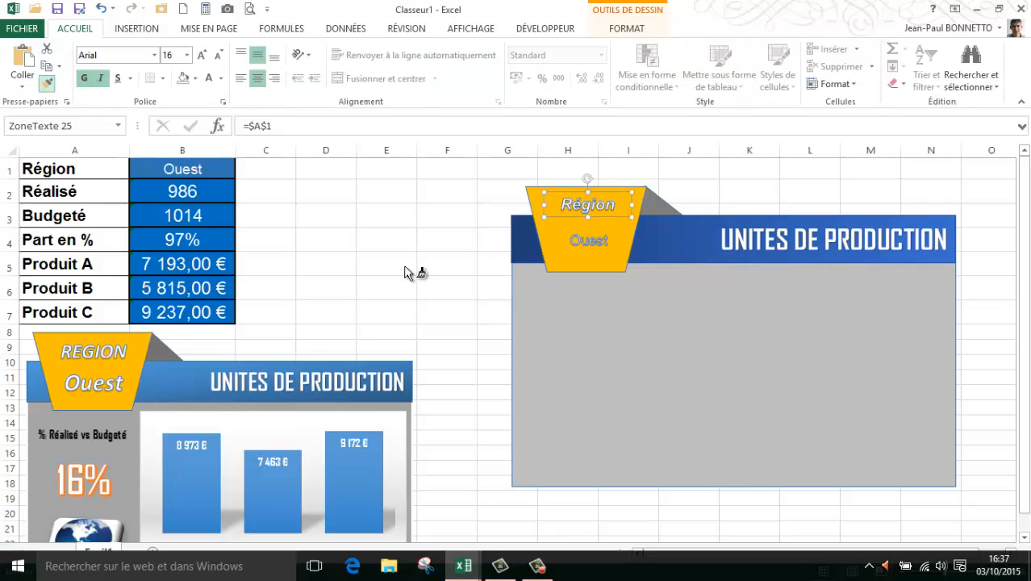
click(572, 242)
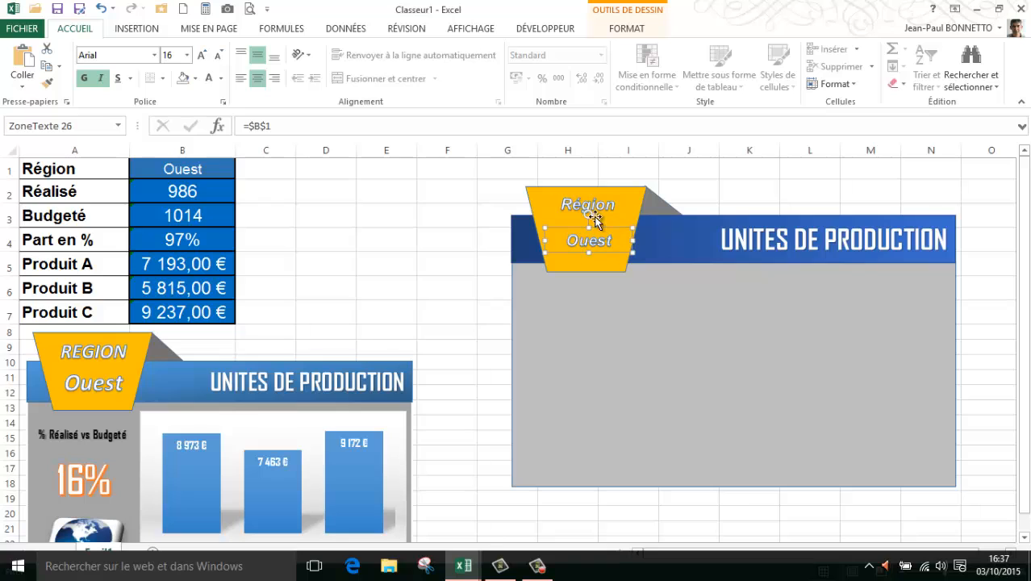
click(203, 56)
click(203, 56)
Group the Région and Ouest text boxes with the banner panel into one object.
shift+click(607, 213)
shift+click(697, 323)
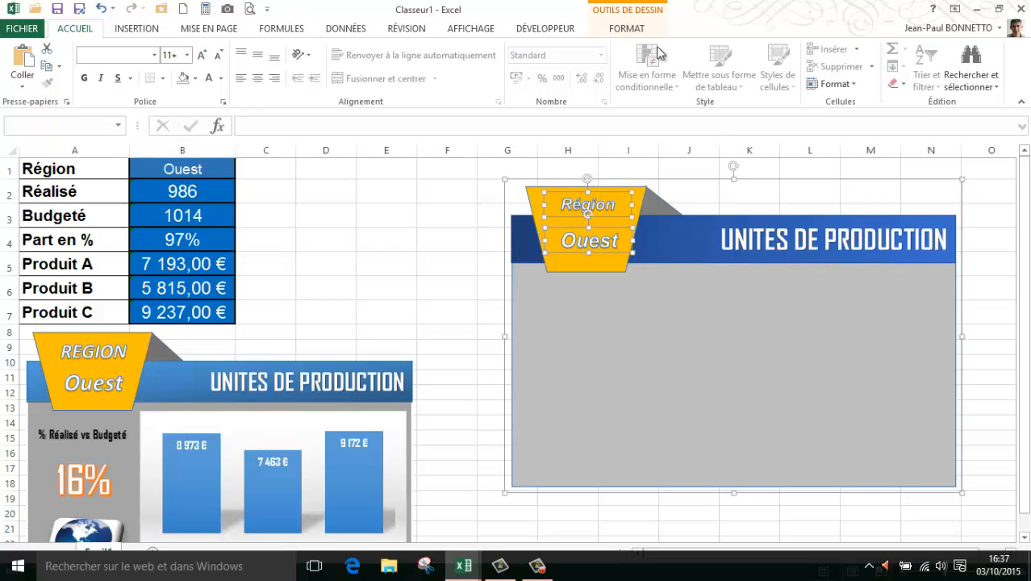
click(627, 28)
click(822, 66)
click(825, 84)
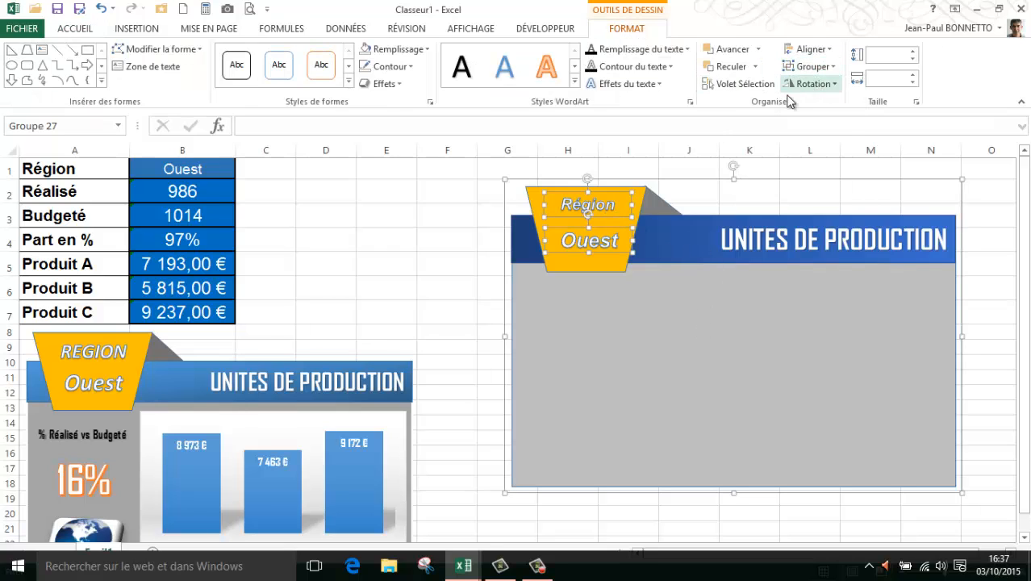